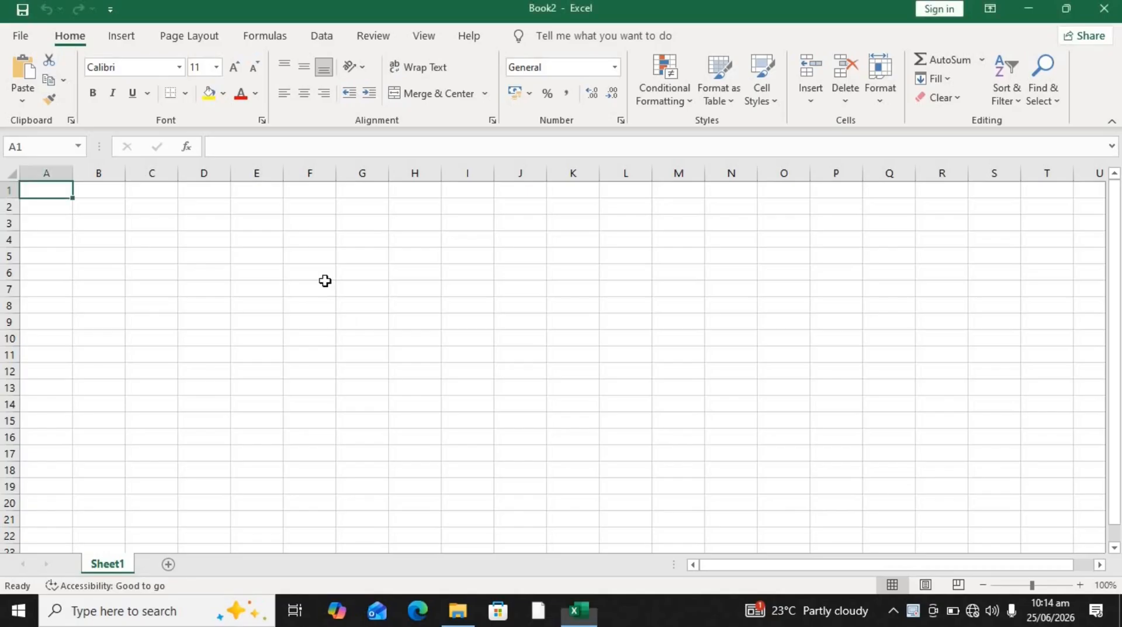
# Enter the header CATEGOTY in cell F6.
pyautogui.click(319, 279)
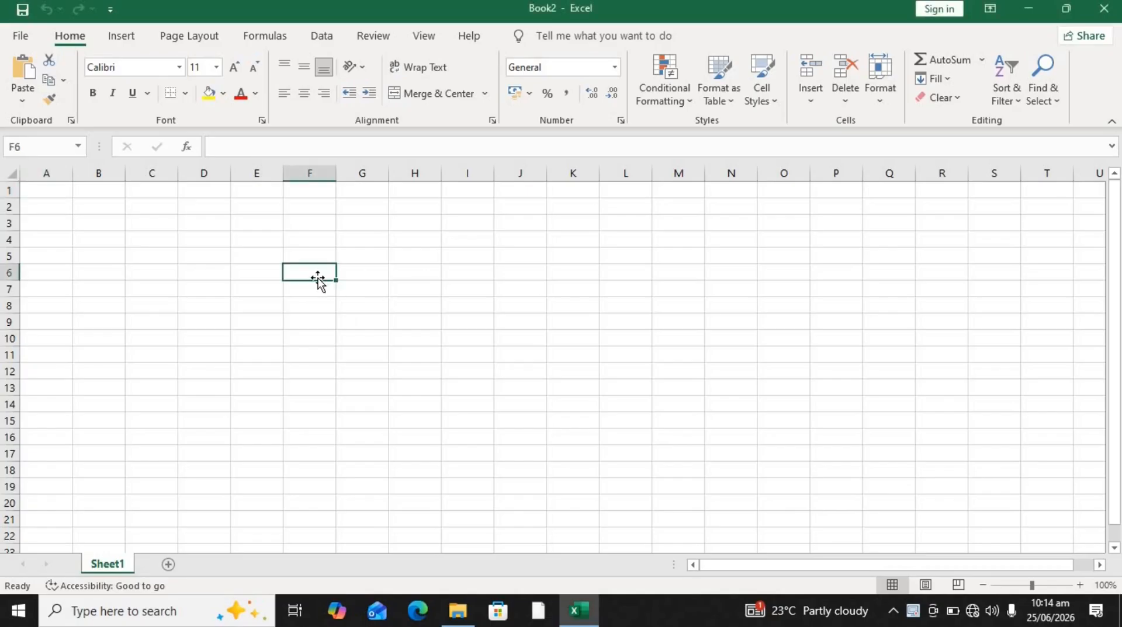
pyautogui.write('CATEG')
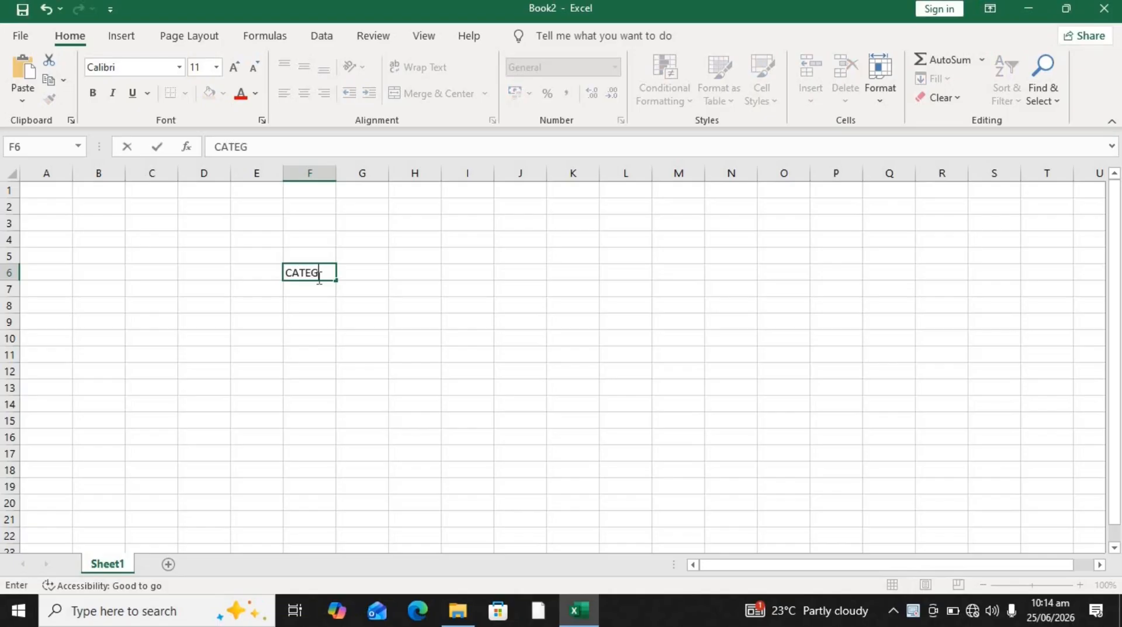
pyautogui.write('OTY')
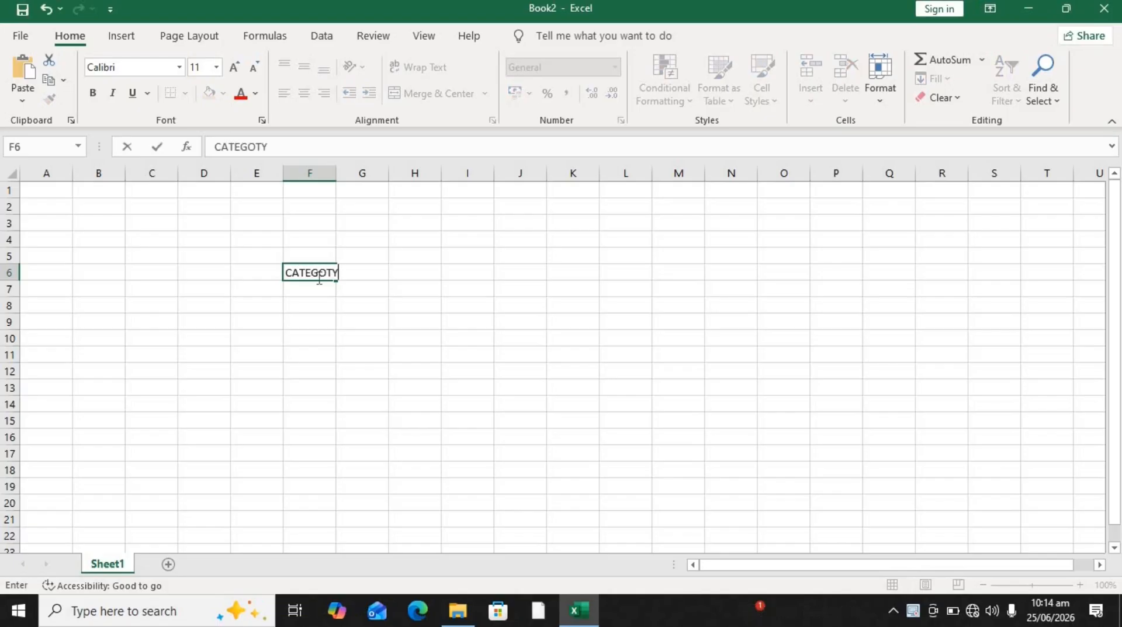
pyautogui.press('Return')
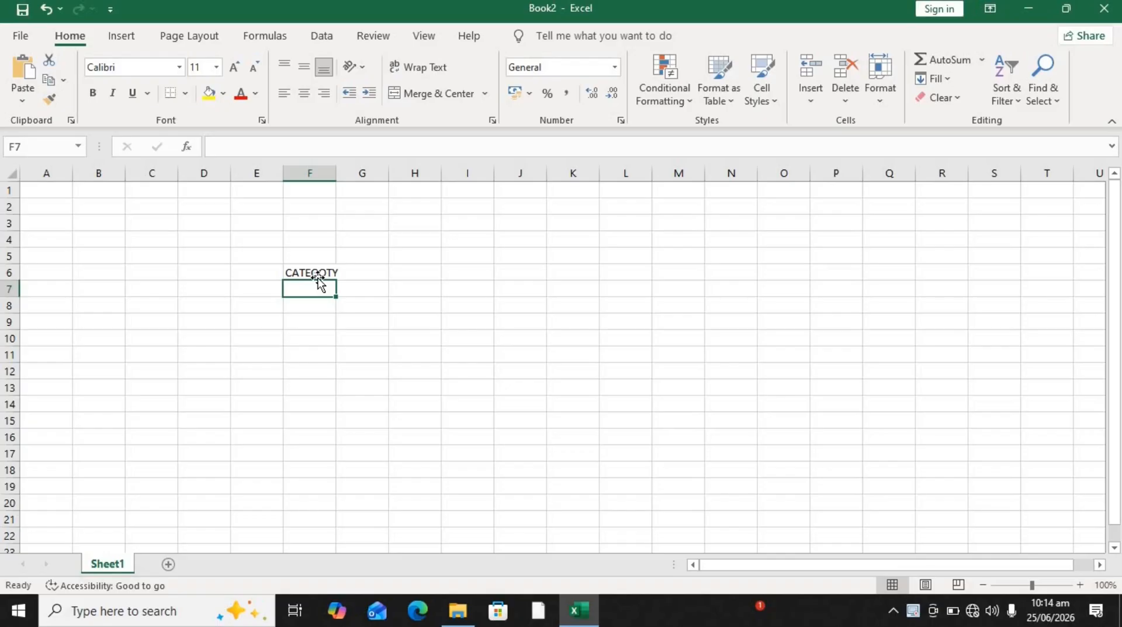
# Enter Food as the first category in cell F7.
pyautogui.write('FOOD')
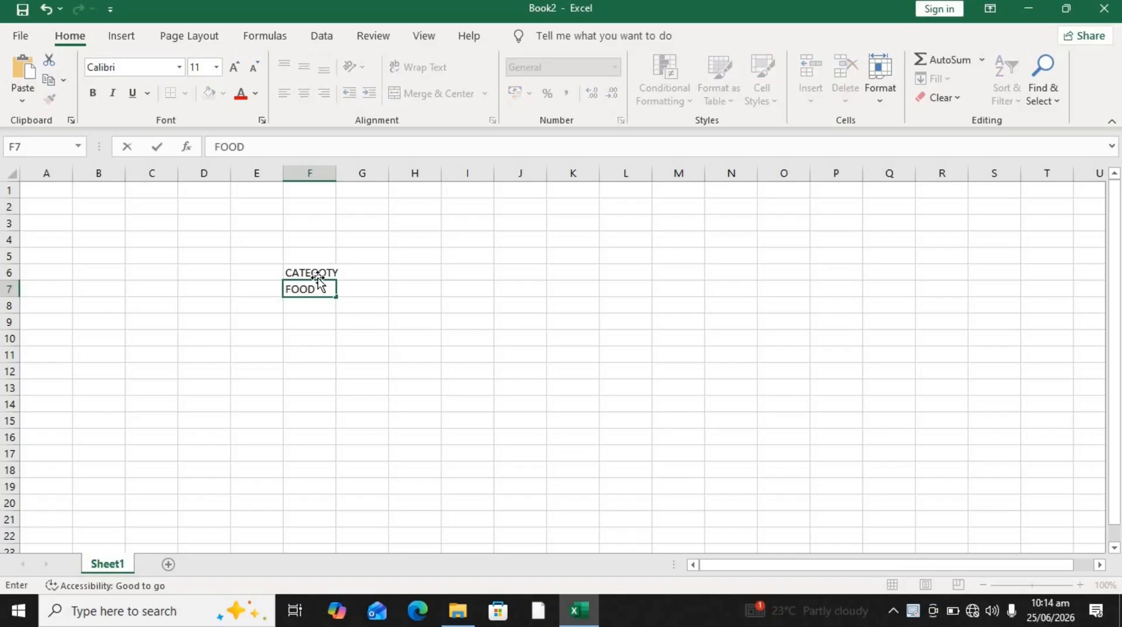
pyautogui.press('BackSpace')
pyautogui.press('BackSpace')
pyautogui.press('BackSpace')
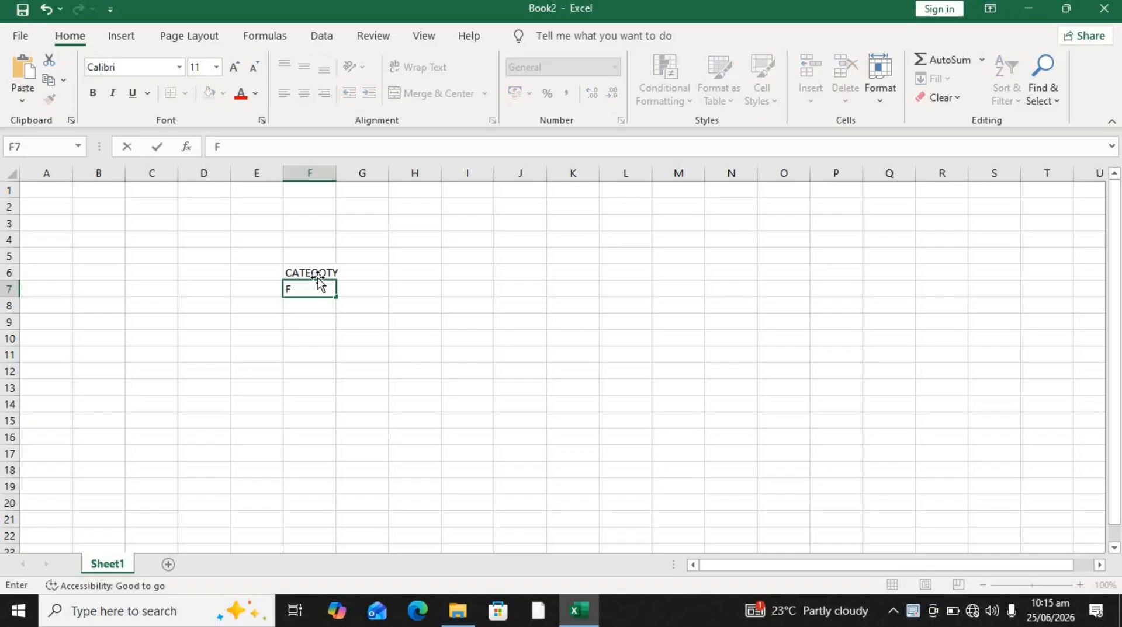
pyautogui.write('oo')
pyautogui.press('Tab')
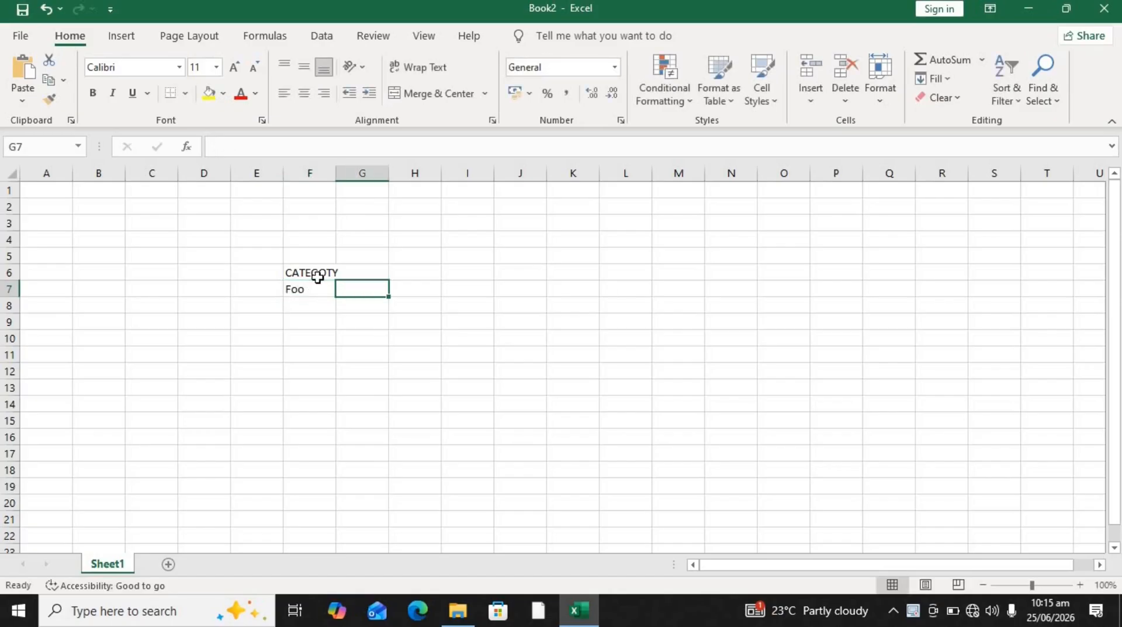
pyautogui.press('Down')
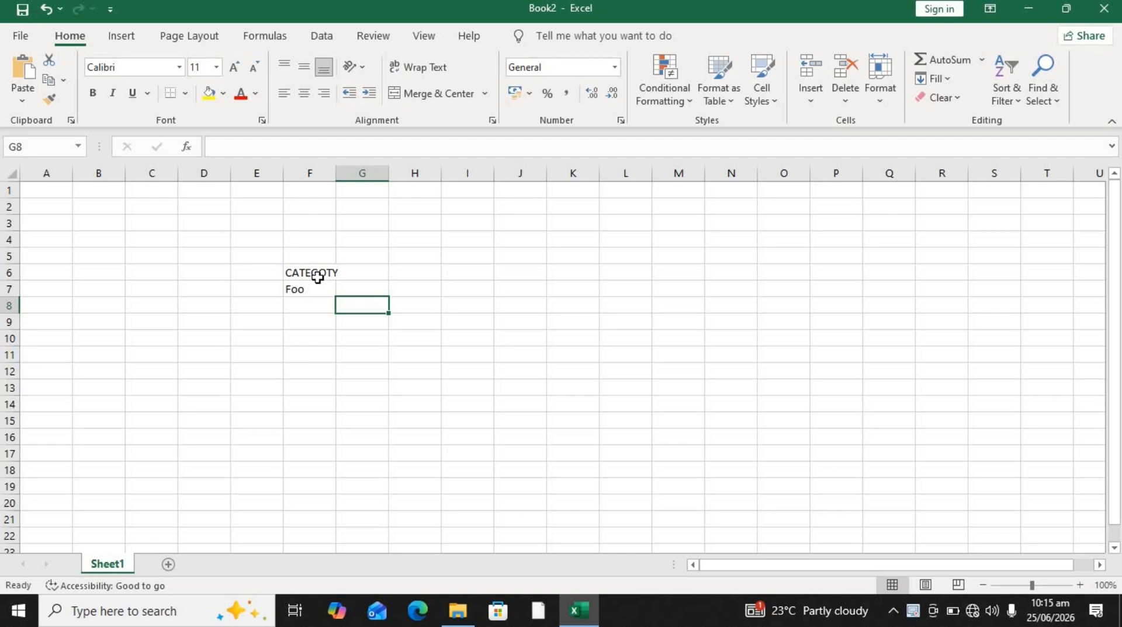
pyautogui.press('Left')
pyautogui.press('Up')
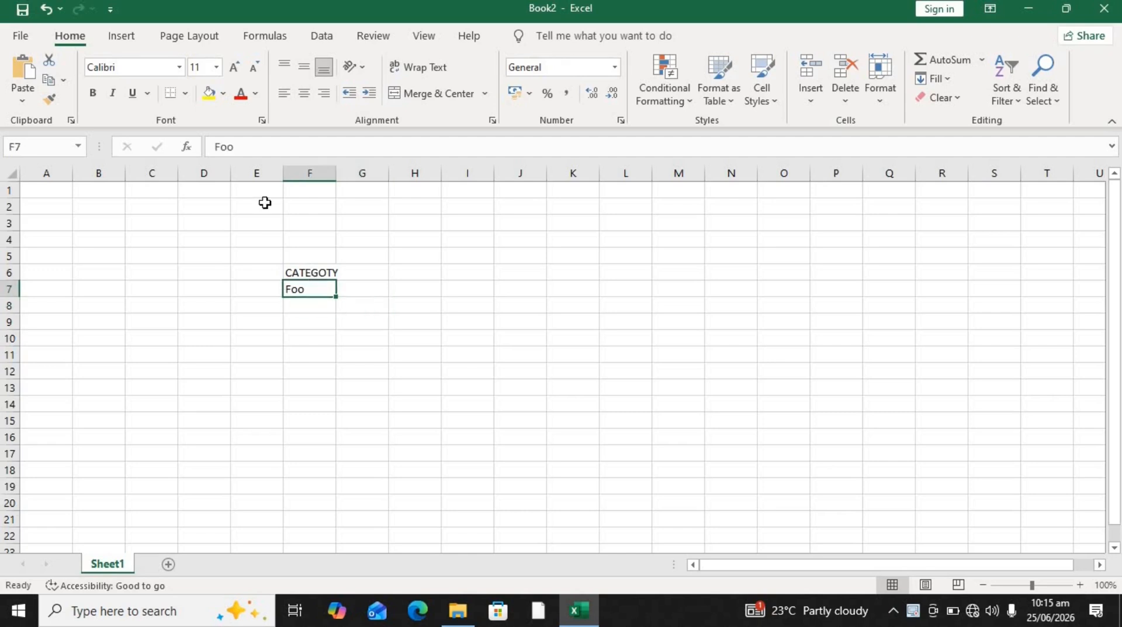
pyautogui.click(238, 146)
pyautogui.write('d')
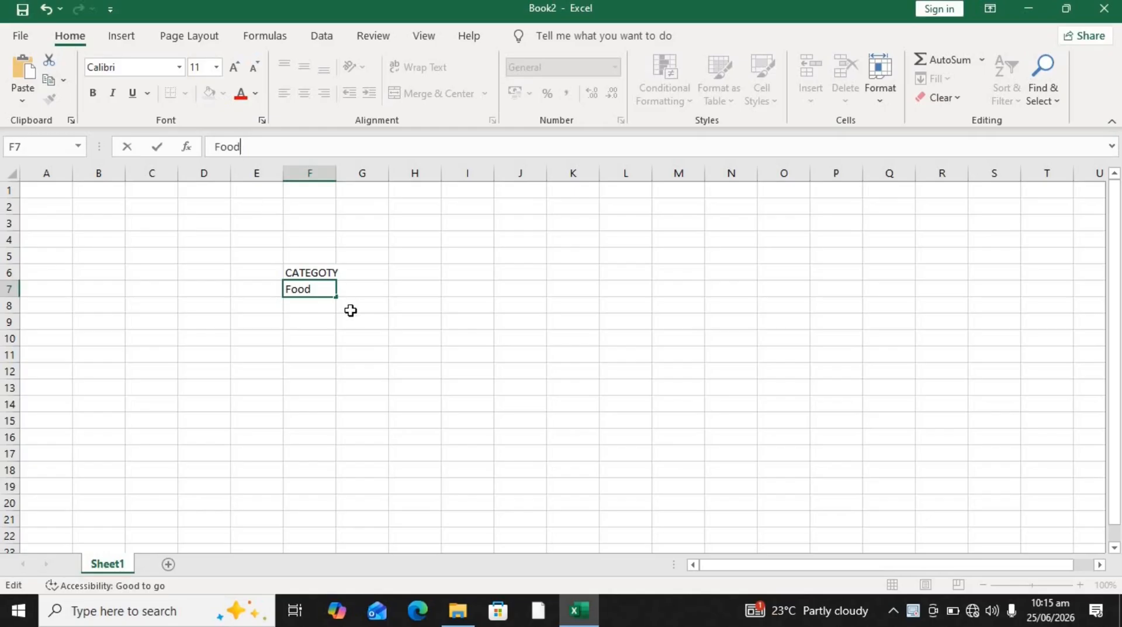
# Add the categories Drinks in cell F8 and Sausage in cell F9.
pyautogui.click(316, 308)
pyautogui.write('Drinks')
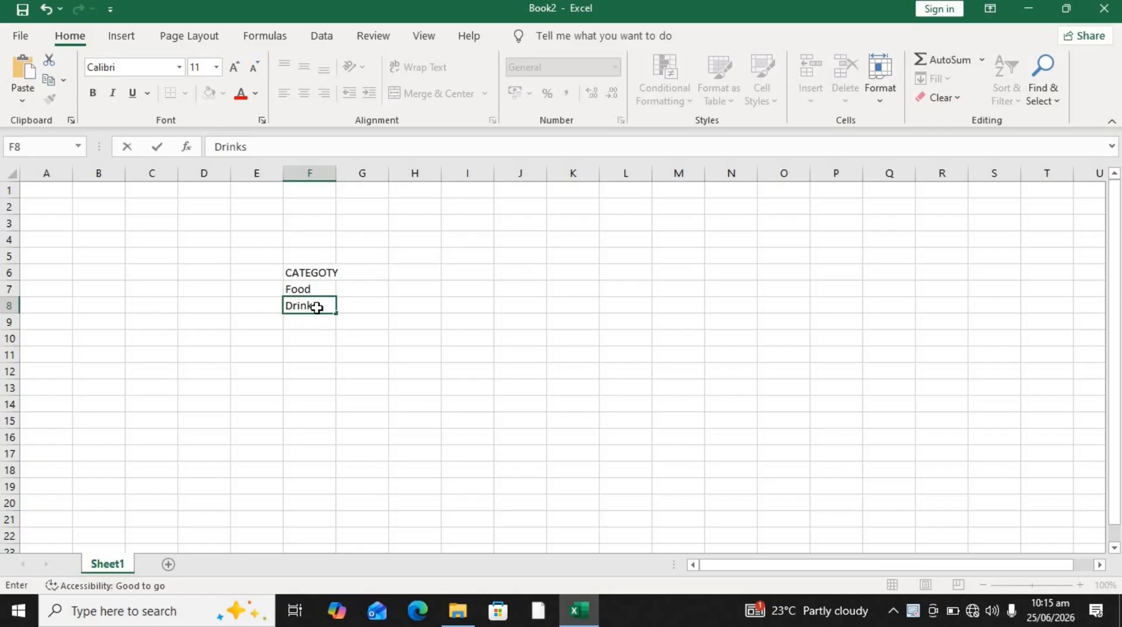
pyautogui.press('Return')
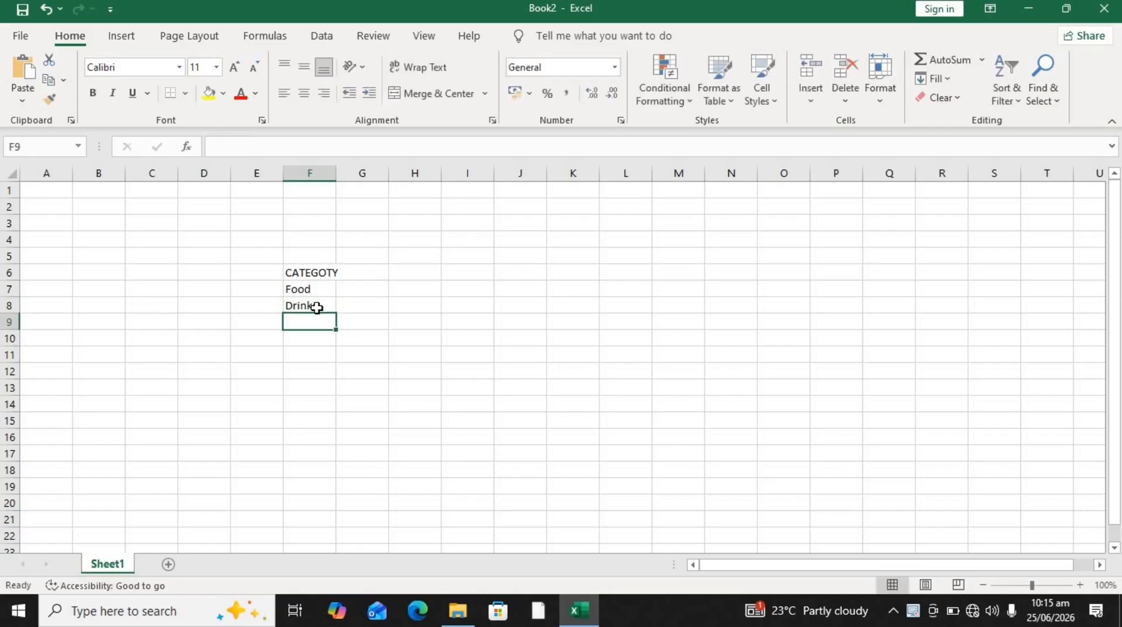
pyautogui.write('Sausage')
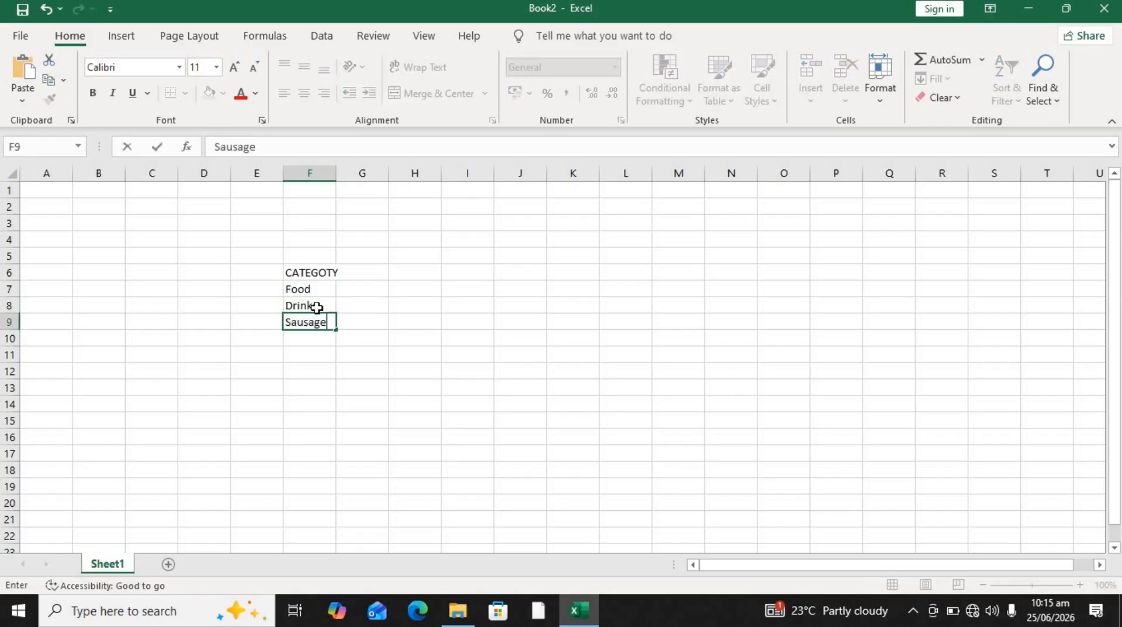
pyautogui.press('Return')
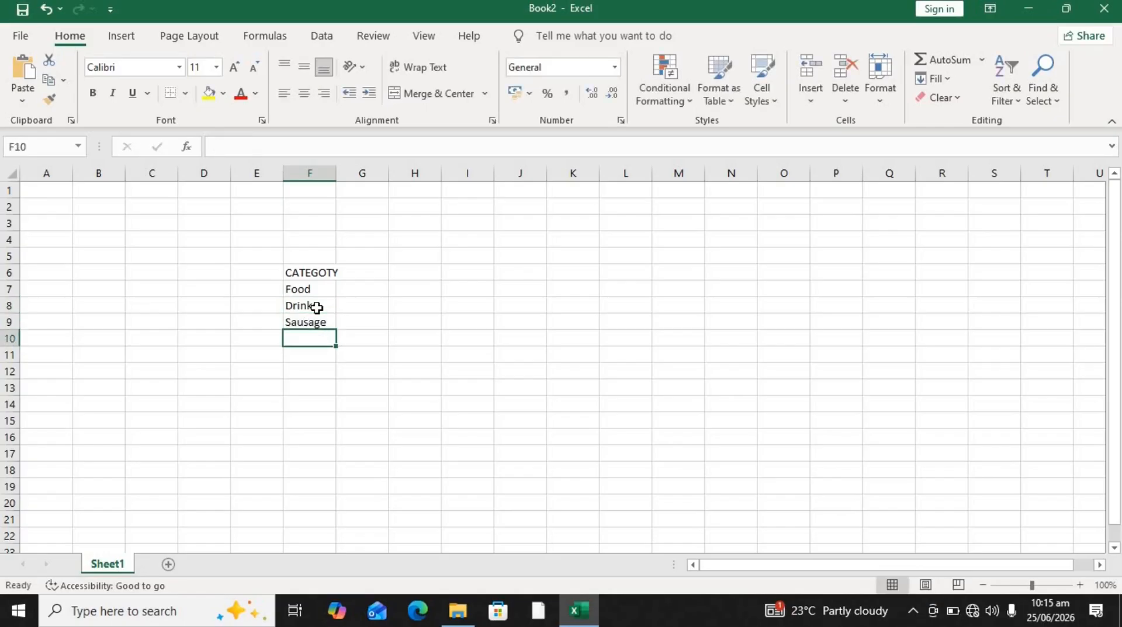
# Enter Chicken as the fourth category in cell F10, with a capital C and no stray leading letter.
pyautogui.write('D')
pyautogui.press('BackSpace')
pyautogui.write('C')
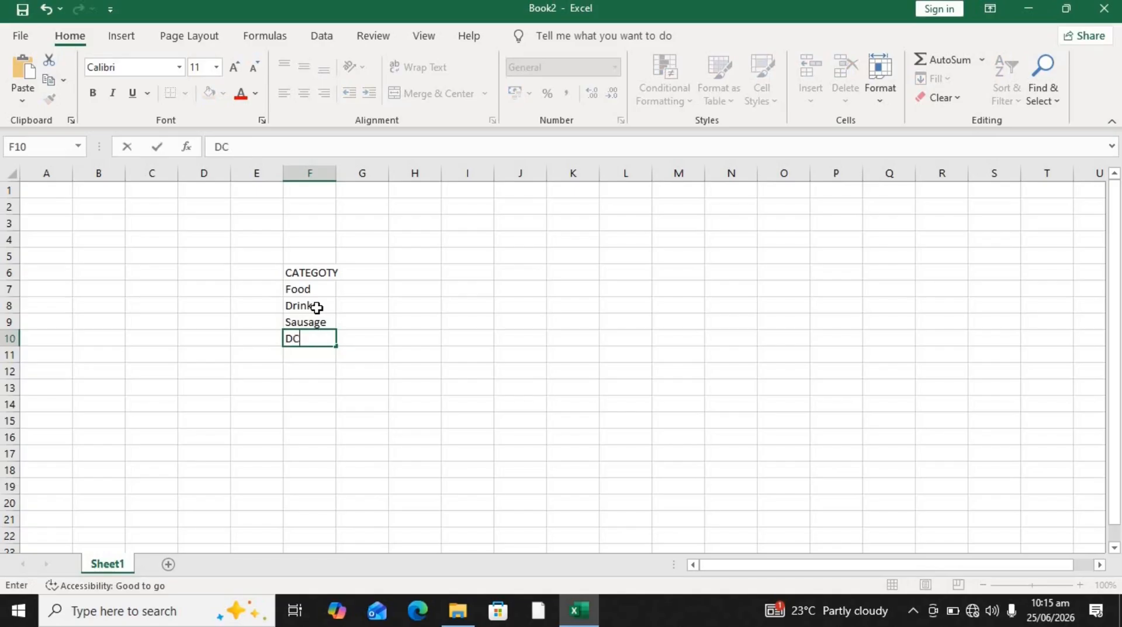
pyautogui.write('hicken')
pyautogui.press('Left')
pyautogui.press('Down')
pyautogui.press('Down')
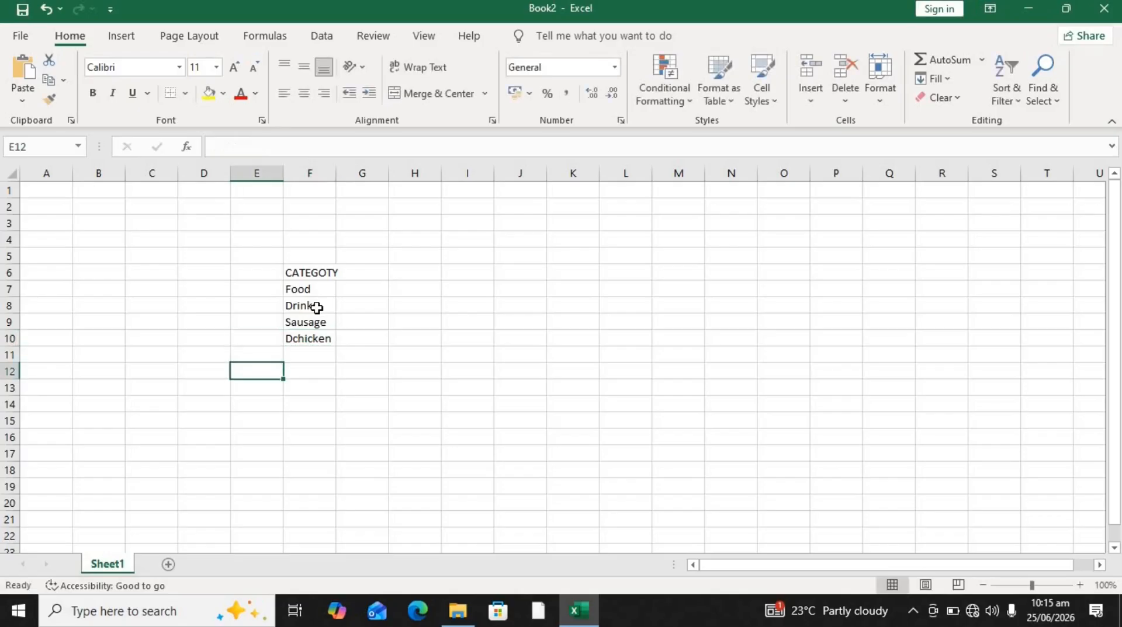
pyautogui.click(295, 338)
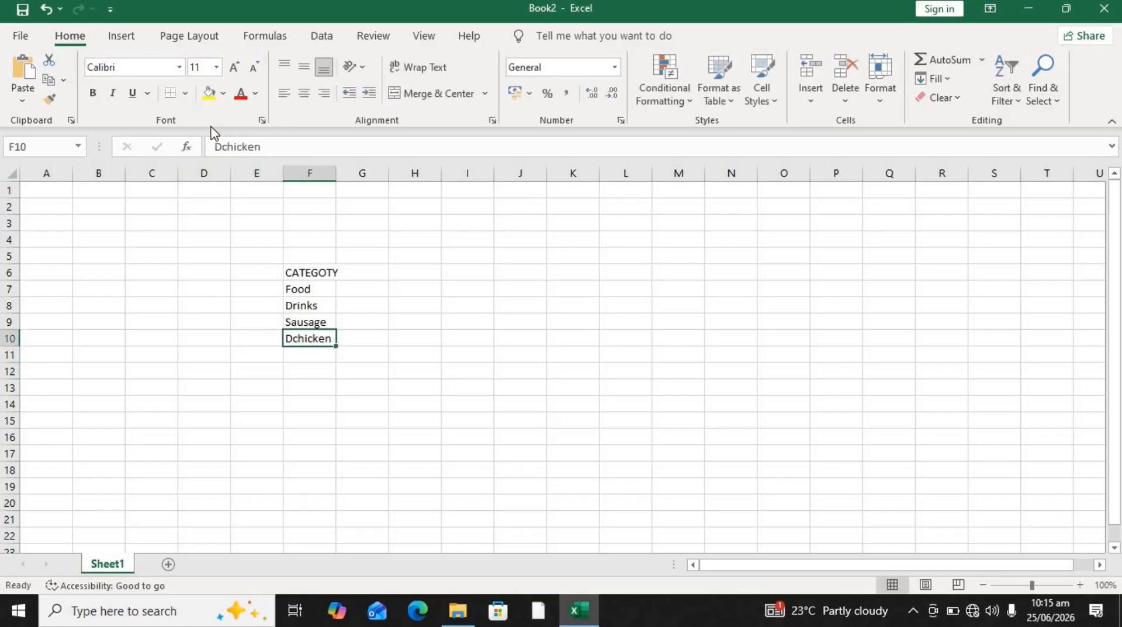
pyautogui.click(220, 146)
pyautogui.press('BackSpace')
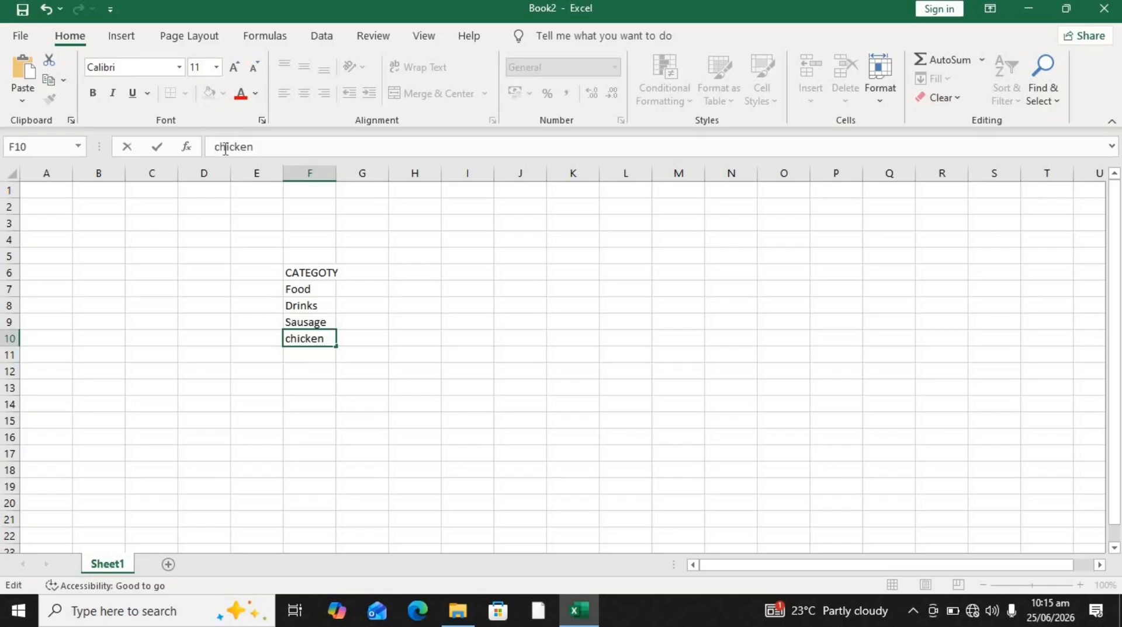
pyautogui.press('Delete')
pyautogui.write('C')
# Enter the header QUANTITY in capital letters in cell H6, leaving G6 empty.
pyautogui.click(377, 273)
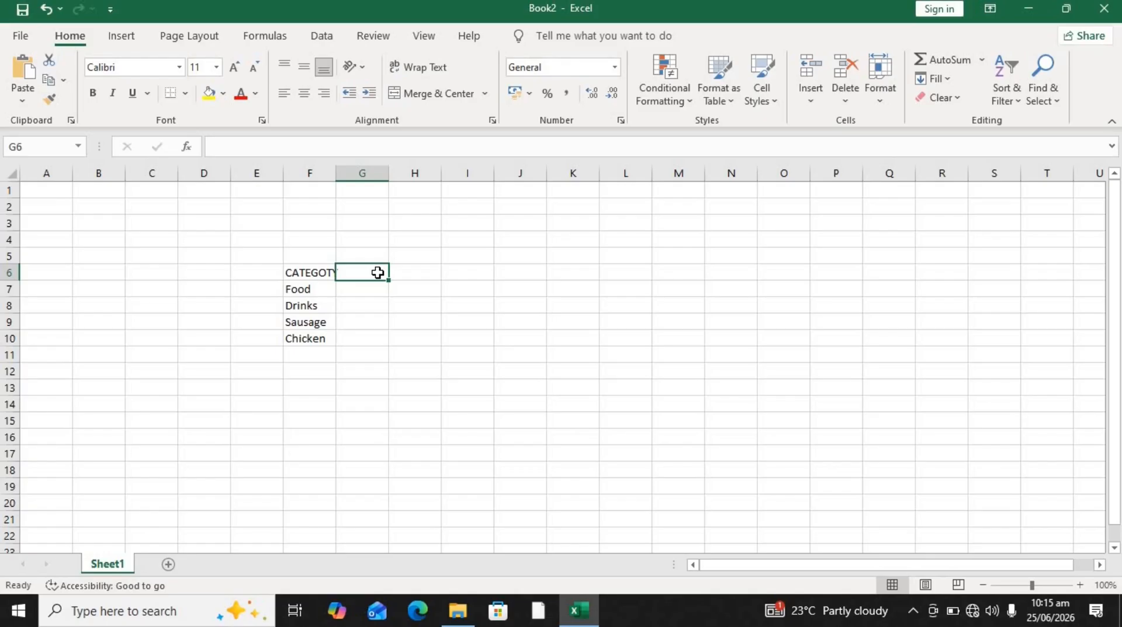
pyautogui.press('Tab')
pyautogui.write('qu')
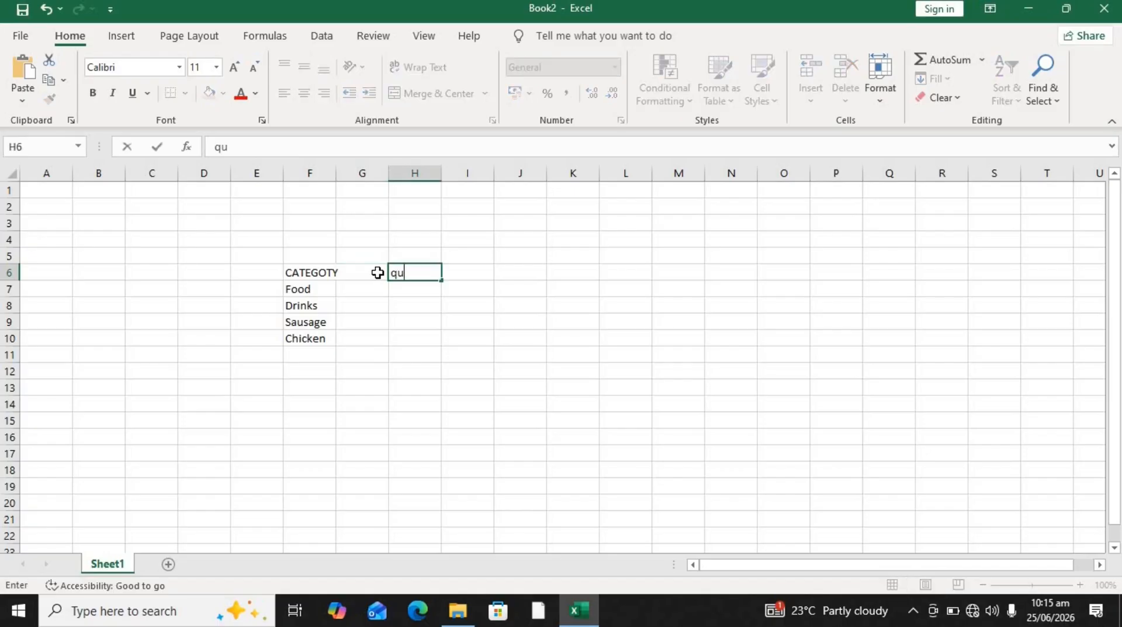
pyautogui.write('antity')
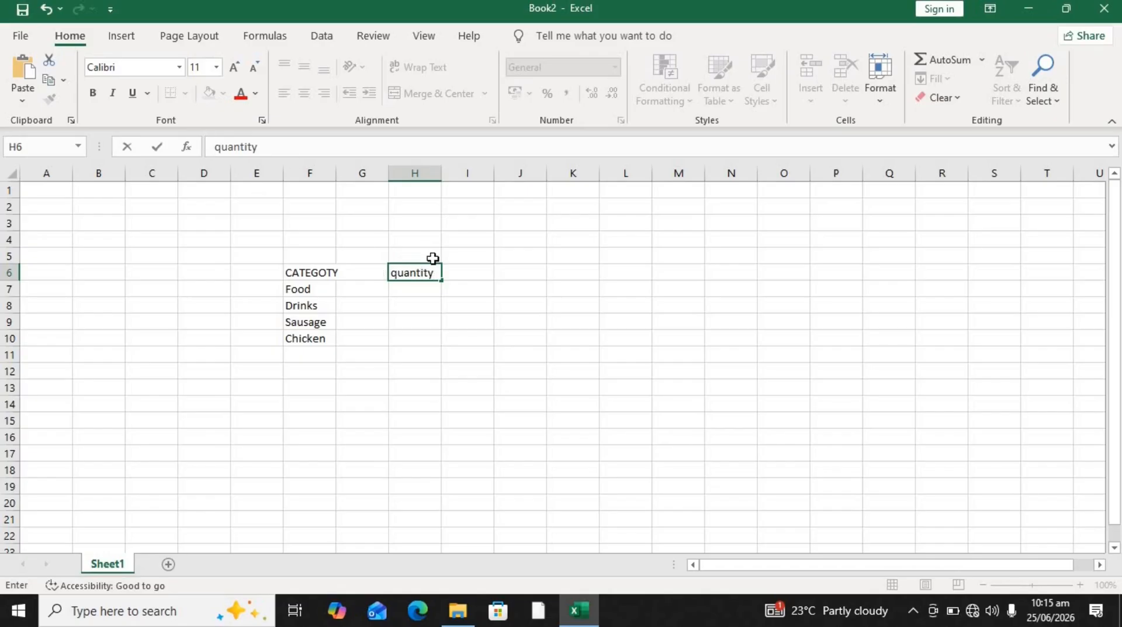
pyautogui.moveTo(436, 273); pyautogui.dragTo(387, 274)
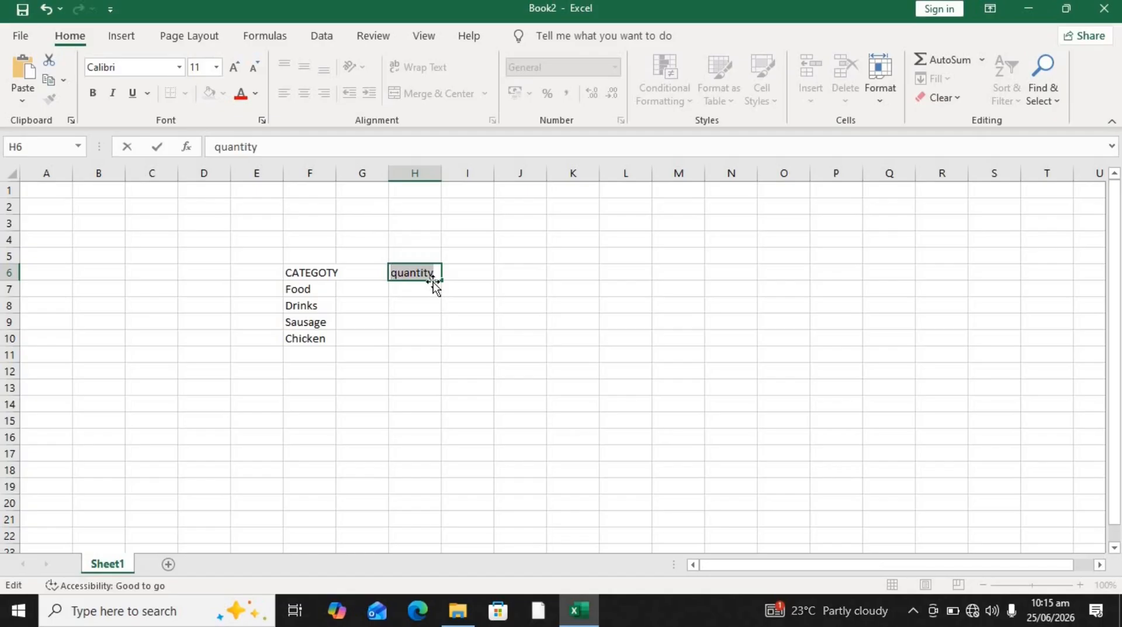
pyautogui.write('QU')
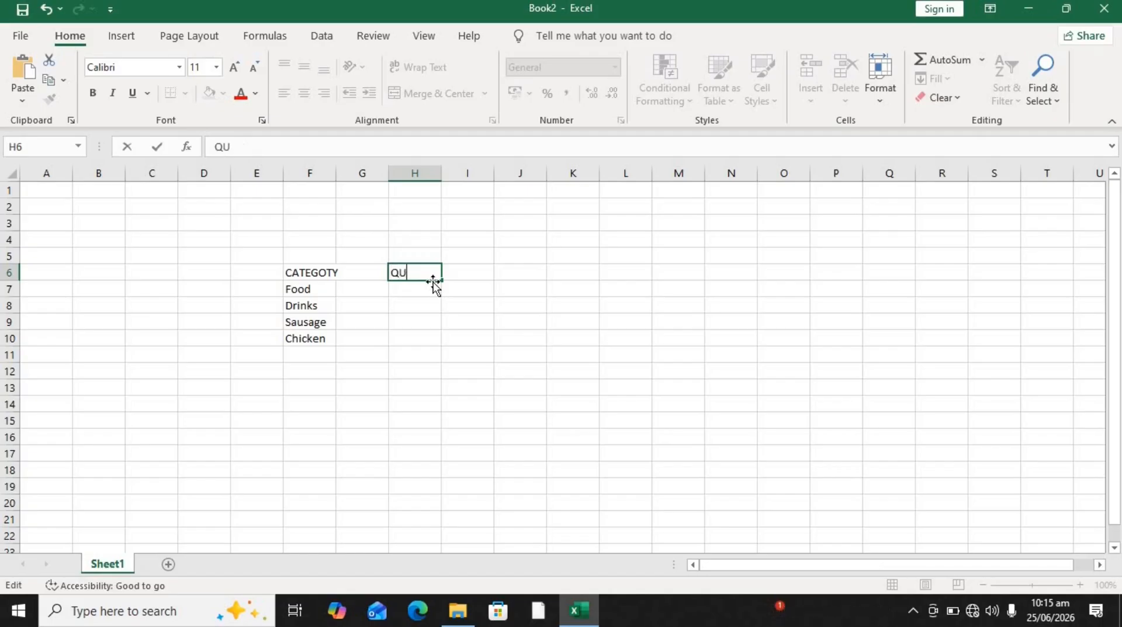
pyautogui.write('ANTITY')
# Enter the header UNIT PRICE in cell G6, between the category and quantity headers.
pyautogui.click(379, 273)
pyautogui.write('UN')
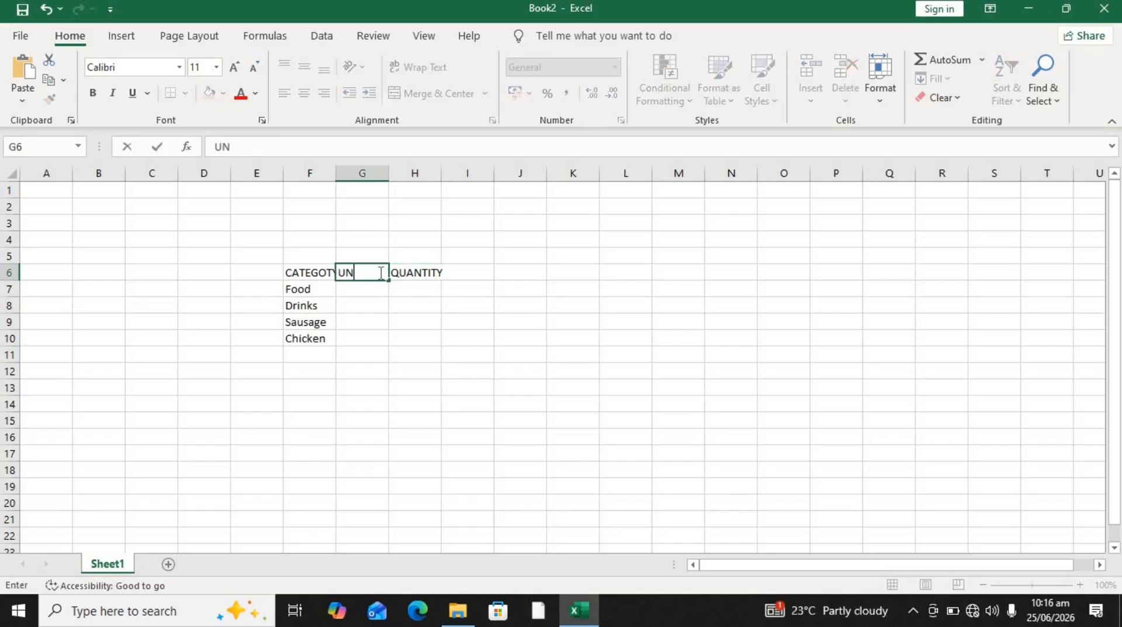
pyautogui.write('IT PRICE')
pyautogui.doubleClick(426, 272)
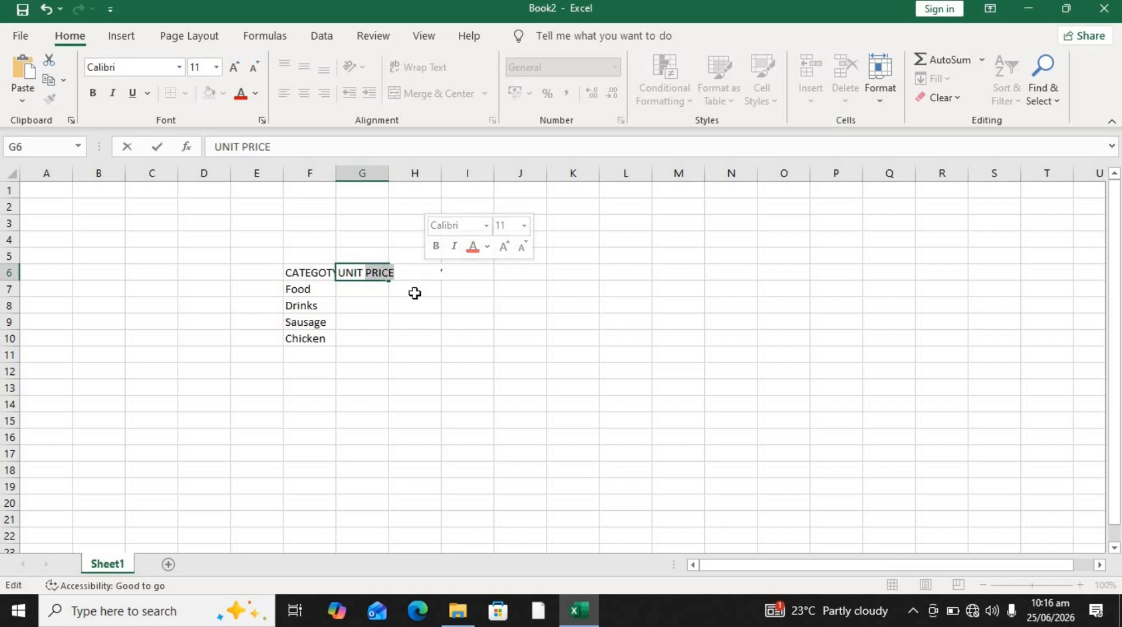
pyautogui.click(414, 292)
# Fill in the unit prices 26, 23, 44 and 60 for Food, Drinks, Sausage and Chicken in G7:G10.
pyautogui.click(375, 297)
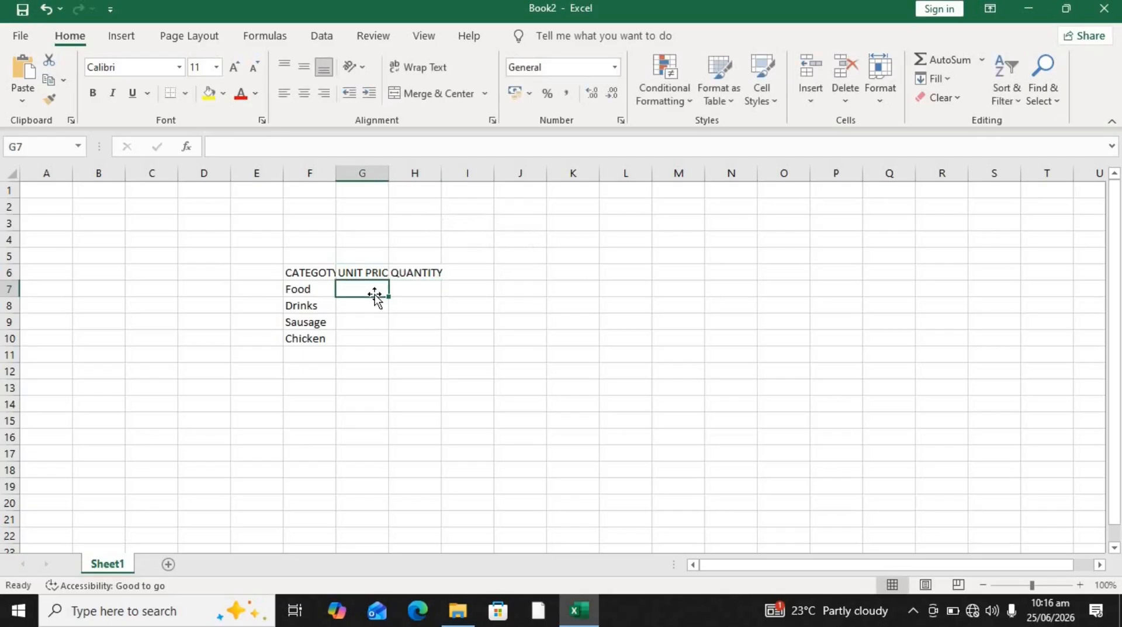
pyautogui.write('26')
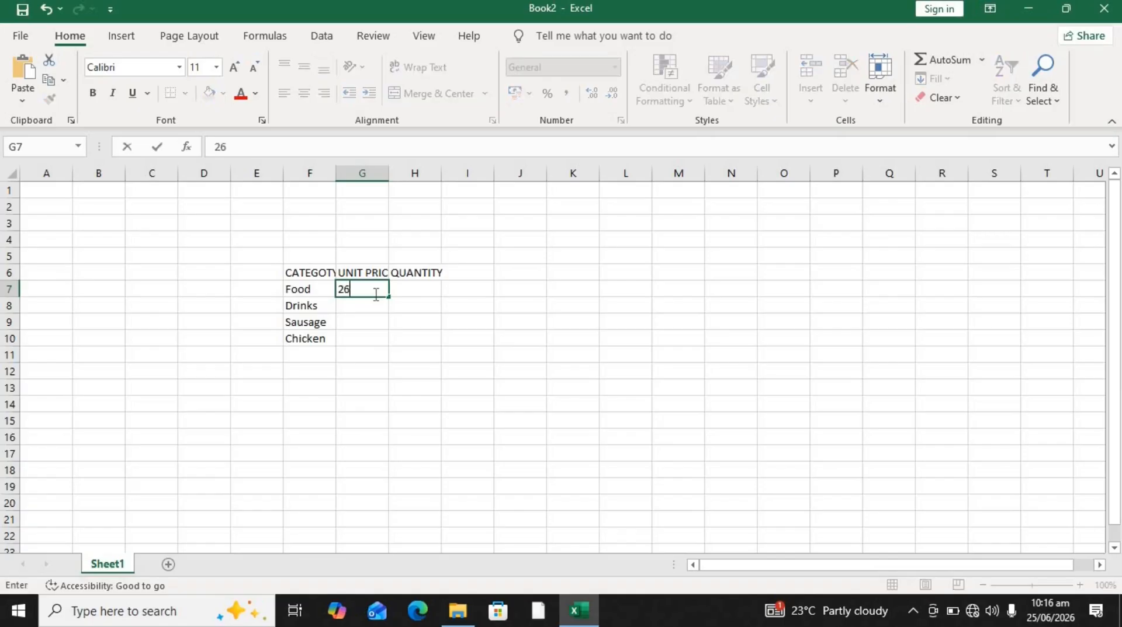
pyautogui.press('Return')
pyautogui.write('2')
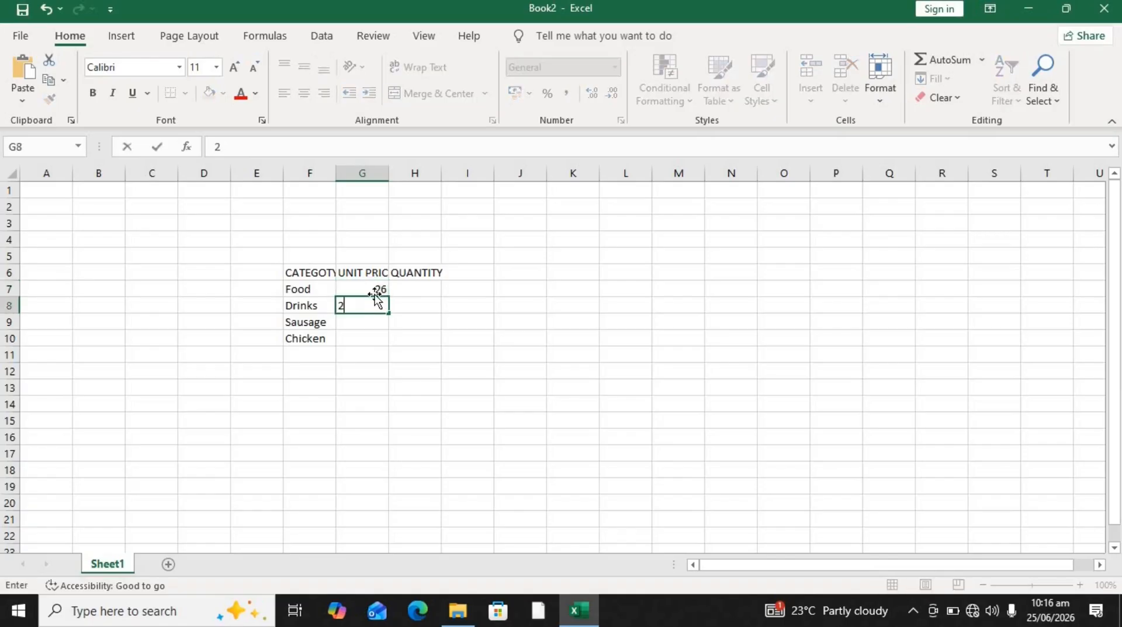
pyautogui.write('3')
pyautogui.press('Return')
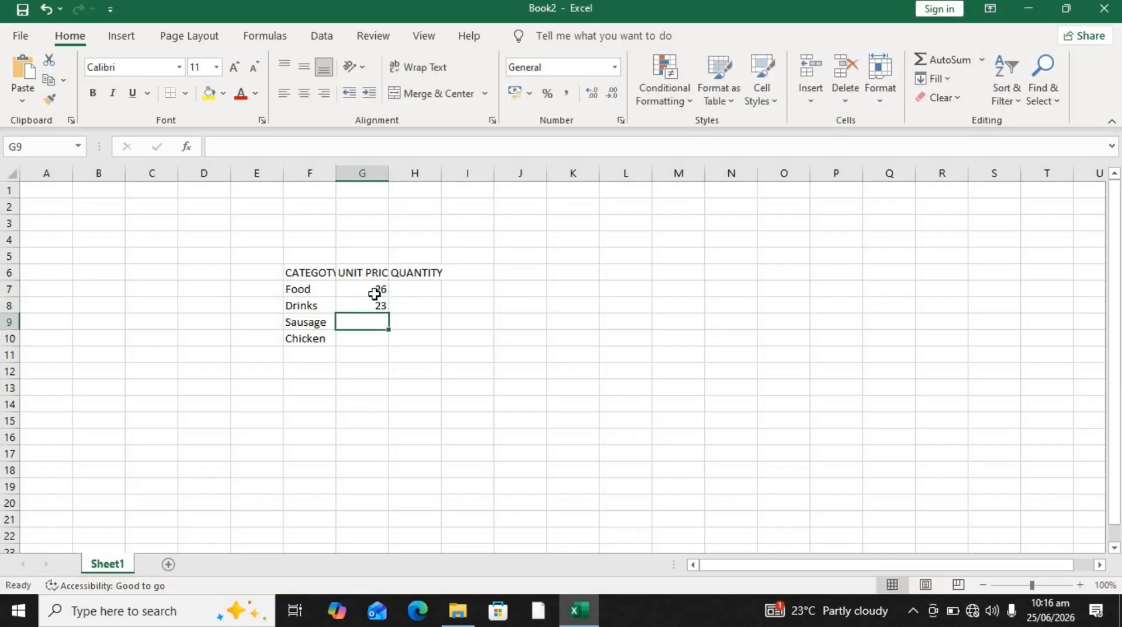
pyautogui.write('44')
pyautogui.press('Return')
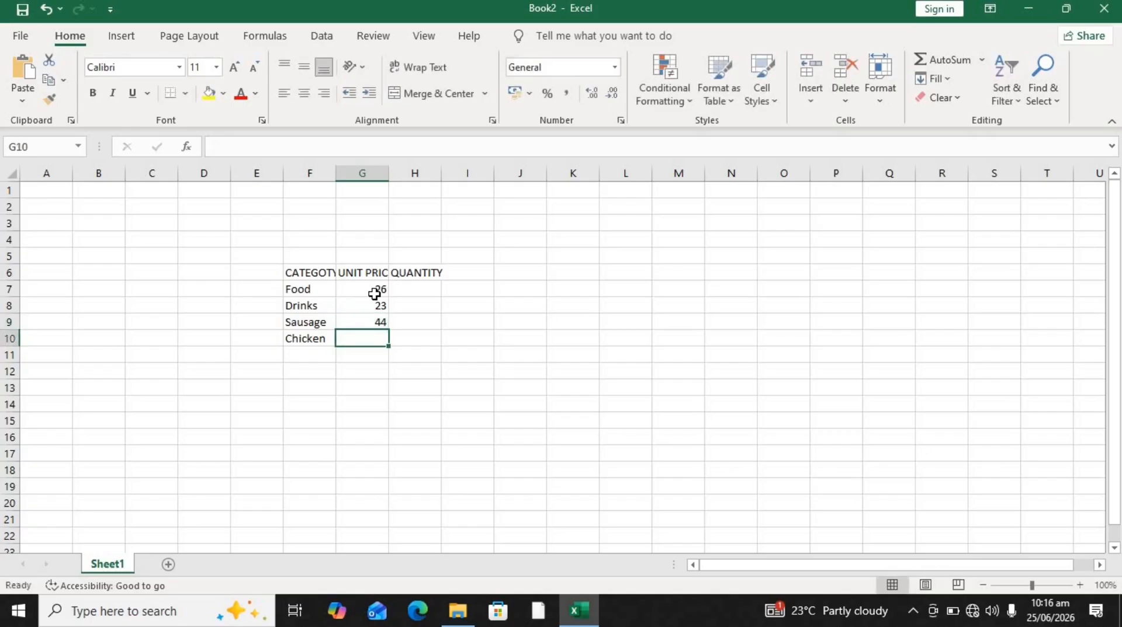
pyautogui.write('60')
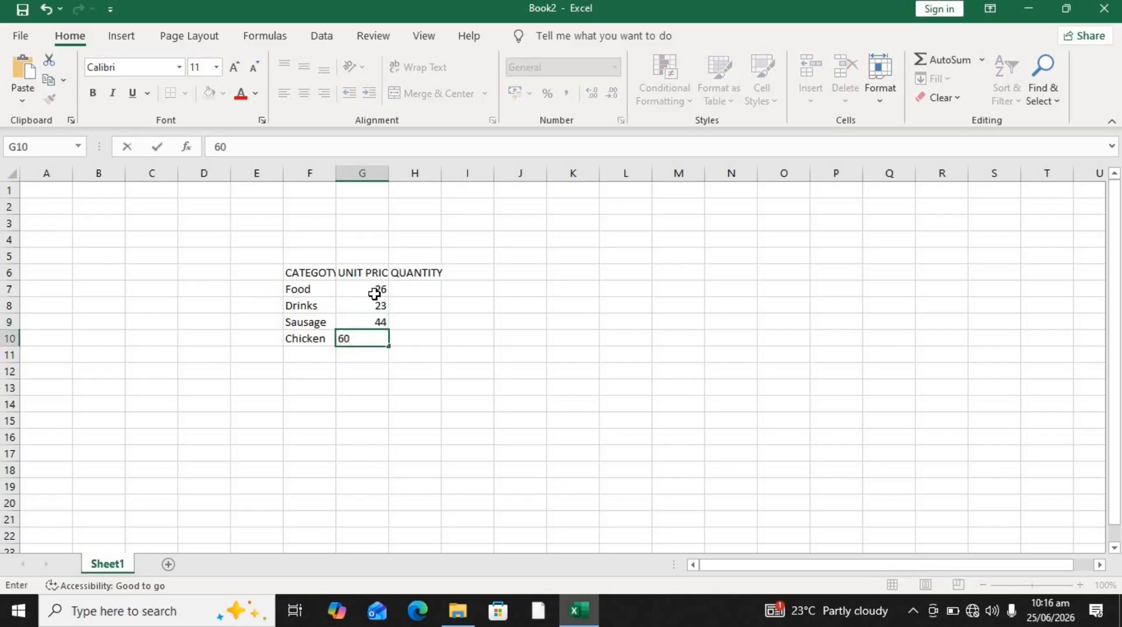
# Fill in the quantities 30, 12, 35 and 72 for Food, Drinks, Sausage and Chicken in H7:H10.
pyautogui.click(423, 292)
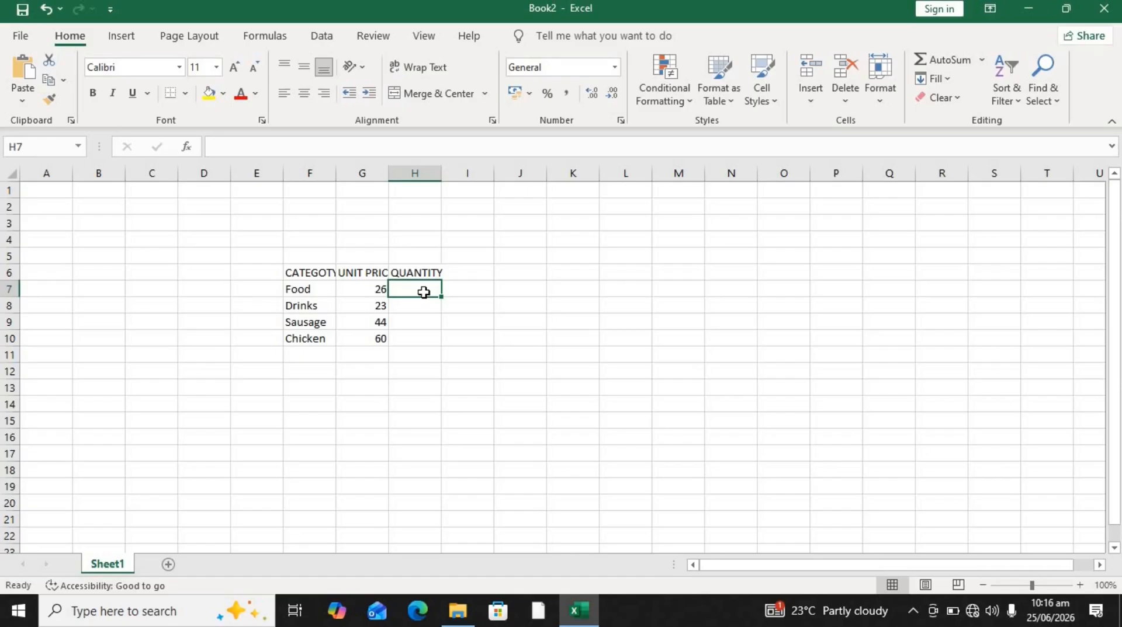
pyautogui.write('30')
pyautogui.press('Return')
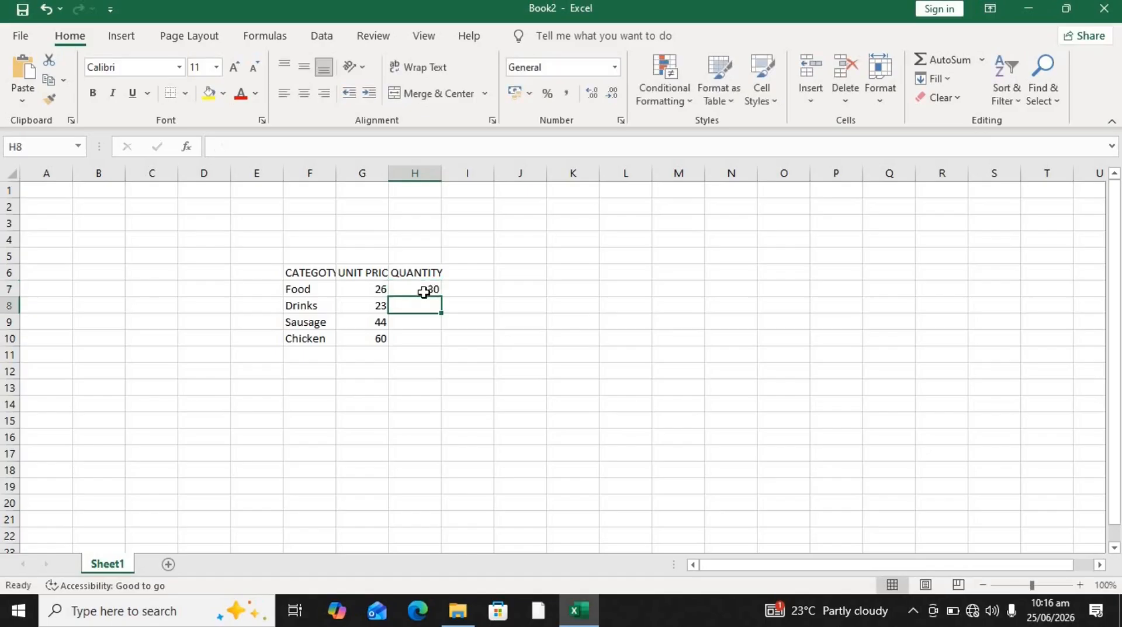
pyautogui.write('12')
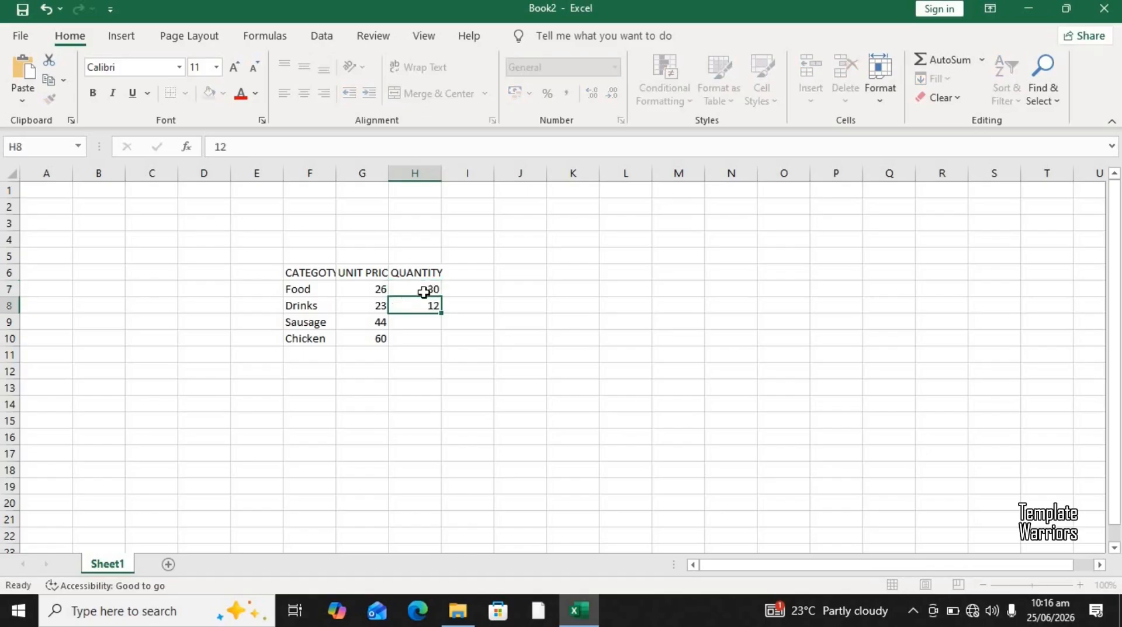
pyautogui.press('Return')
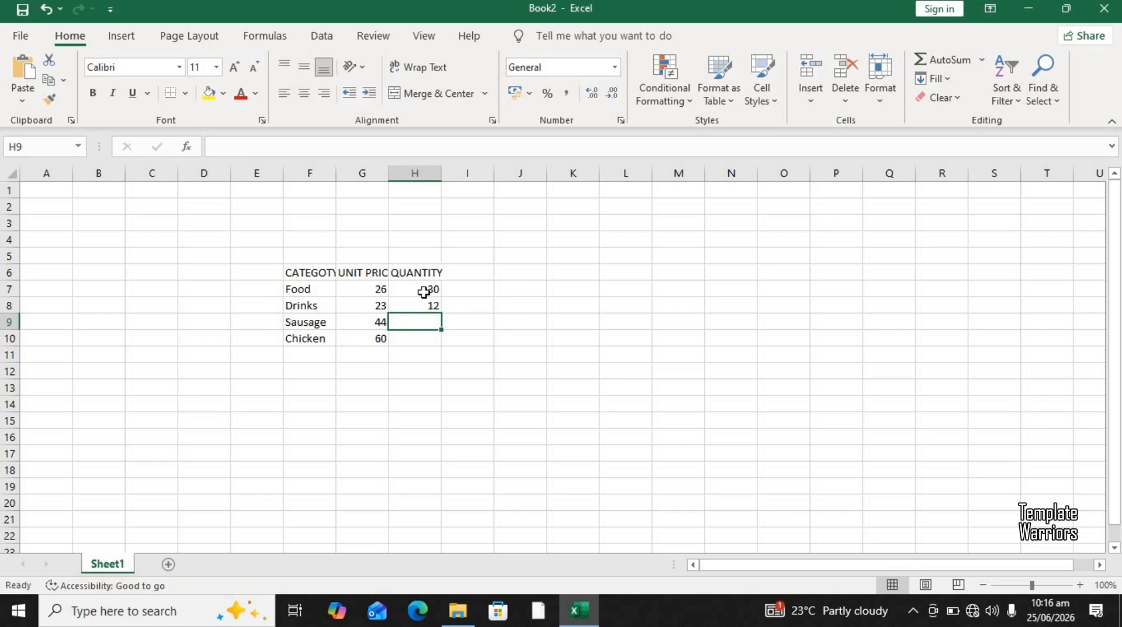
pyautogui.write('35')
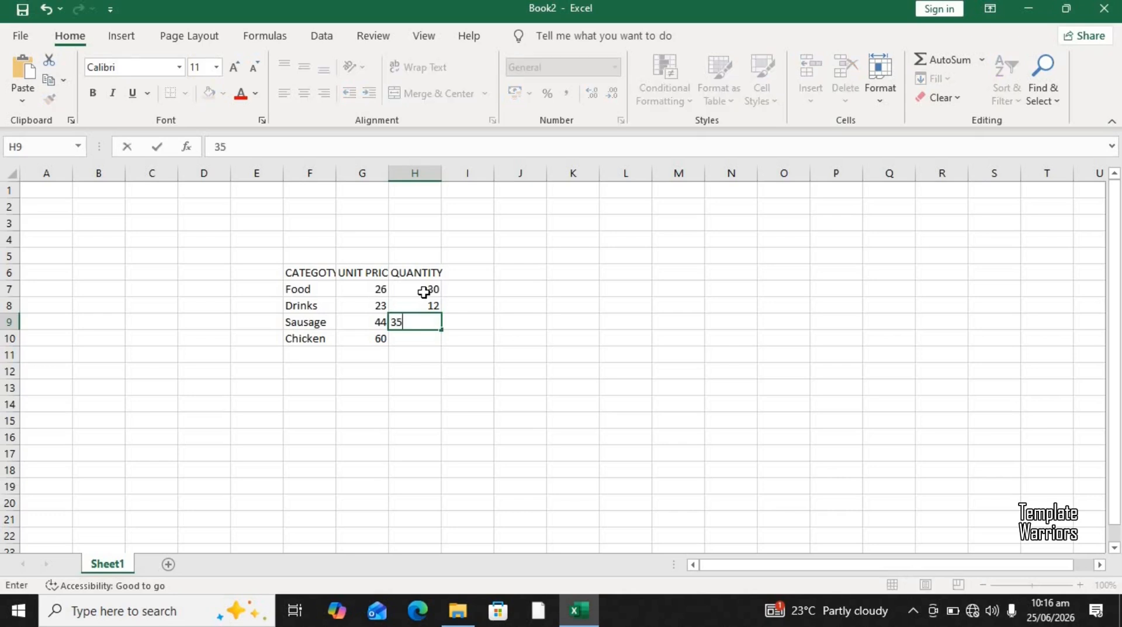
pyautogui.press('Return')
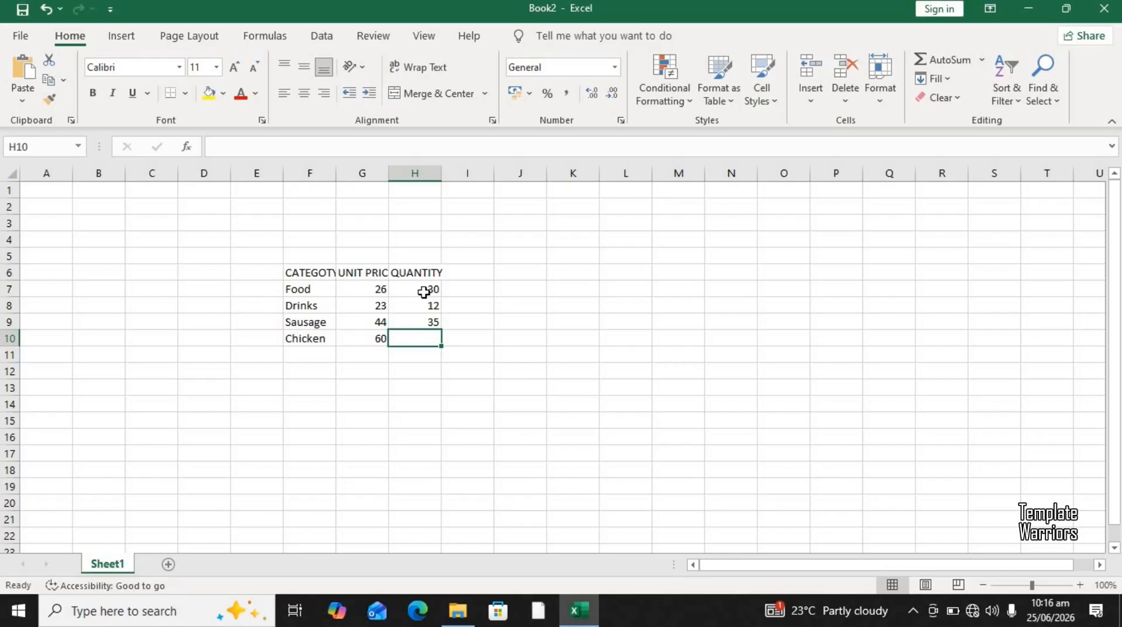
pyautogui.write('72')
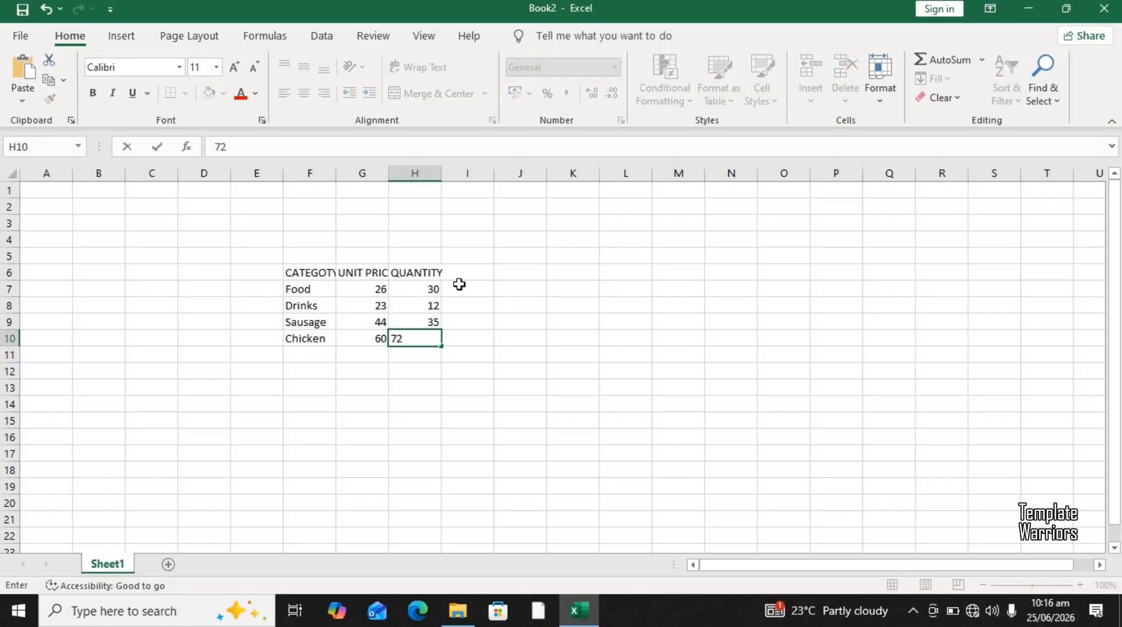
# Enter the header STATUS in capital letters in cell I6, beside the quantity header.
pyautogui.click(475, 279)
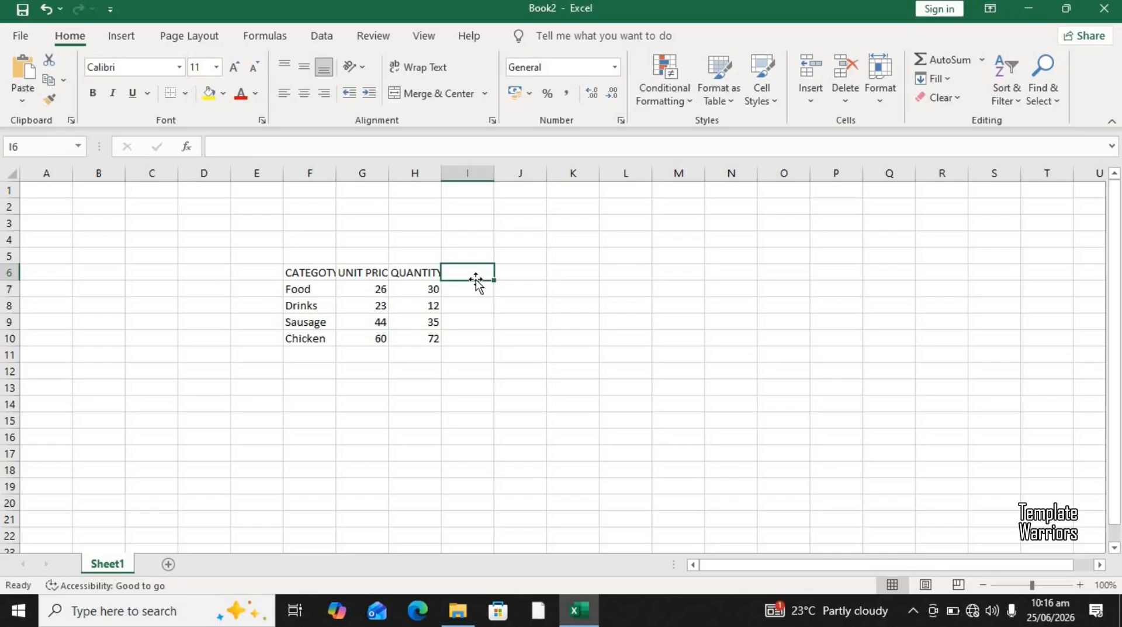
pyautogui.write('SATU')
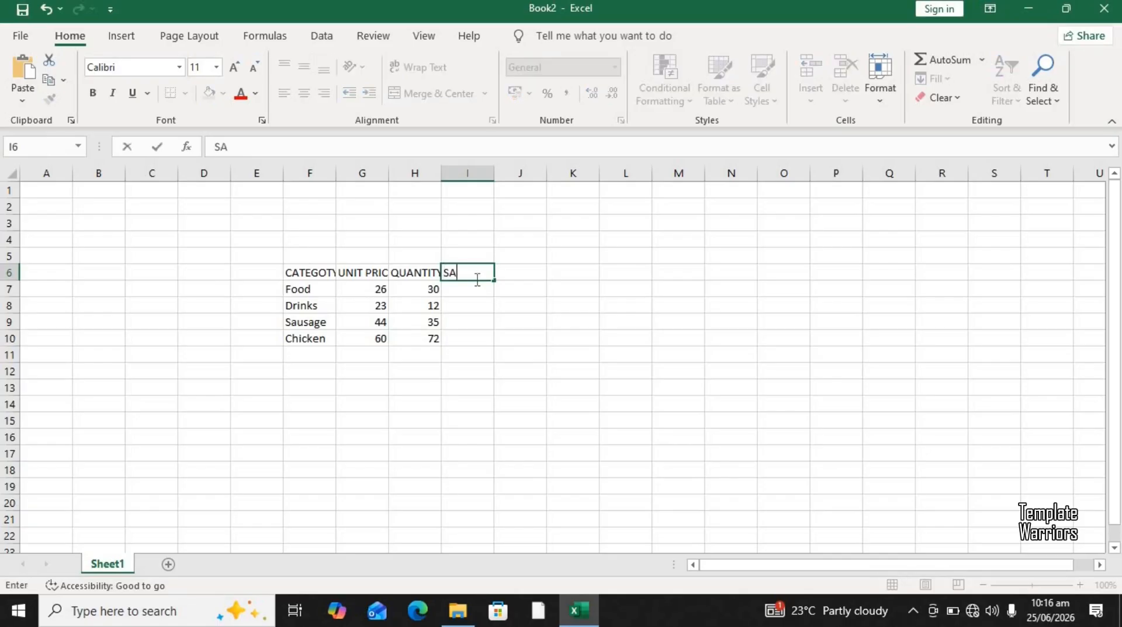
pyautogui.press('Left')
pyautogui.press('Left')
pyautogui.press('Left')
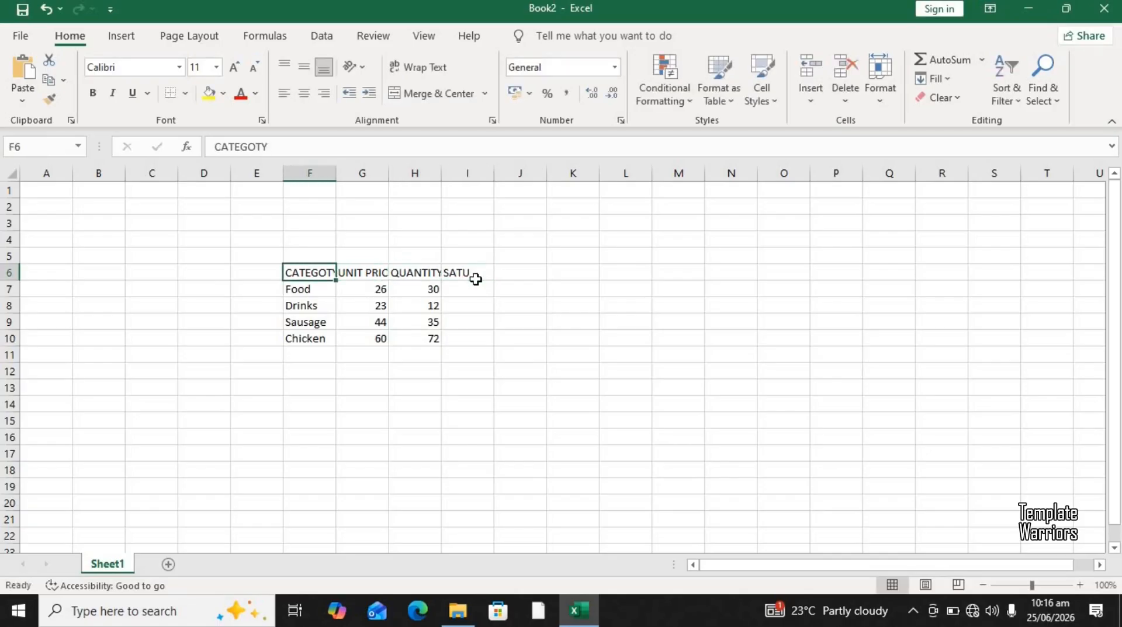
pyautogui.doubleClick(459, 273)
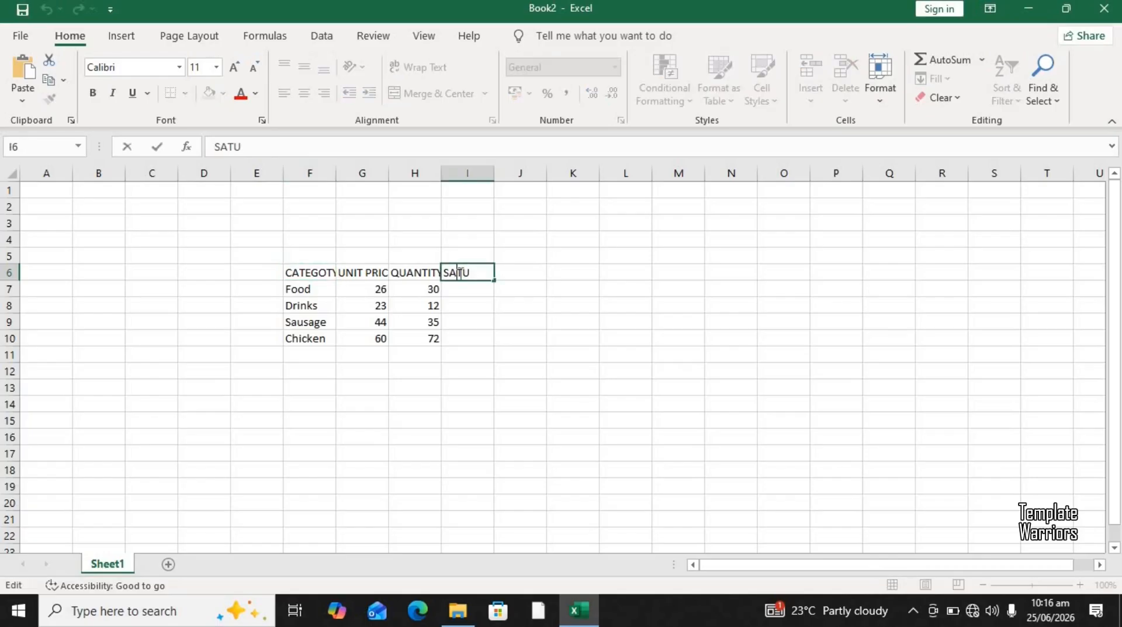
pyautogui.write('T')
pyautogui.click(479, 273)
pyautogui.write('S')
pyautogui.click(468, 289)
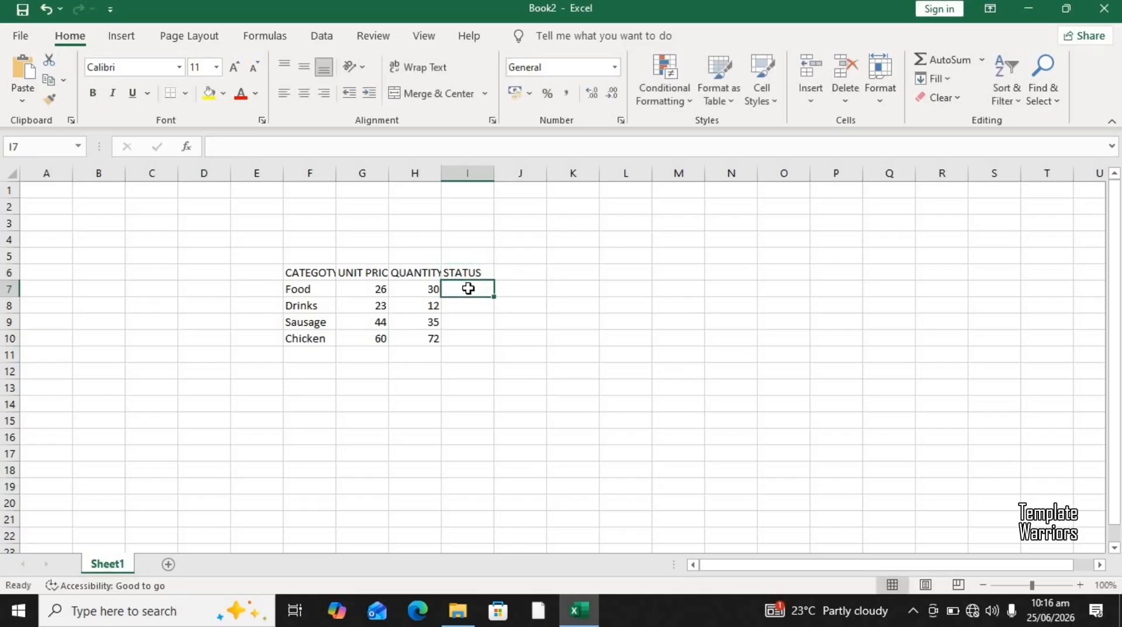
# Auto-fit the widths of columns G, H and F to their header texts.
pyautogui.click(376, 272)
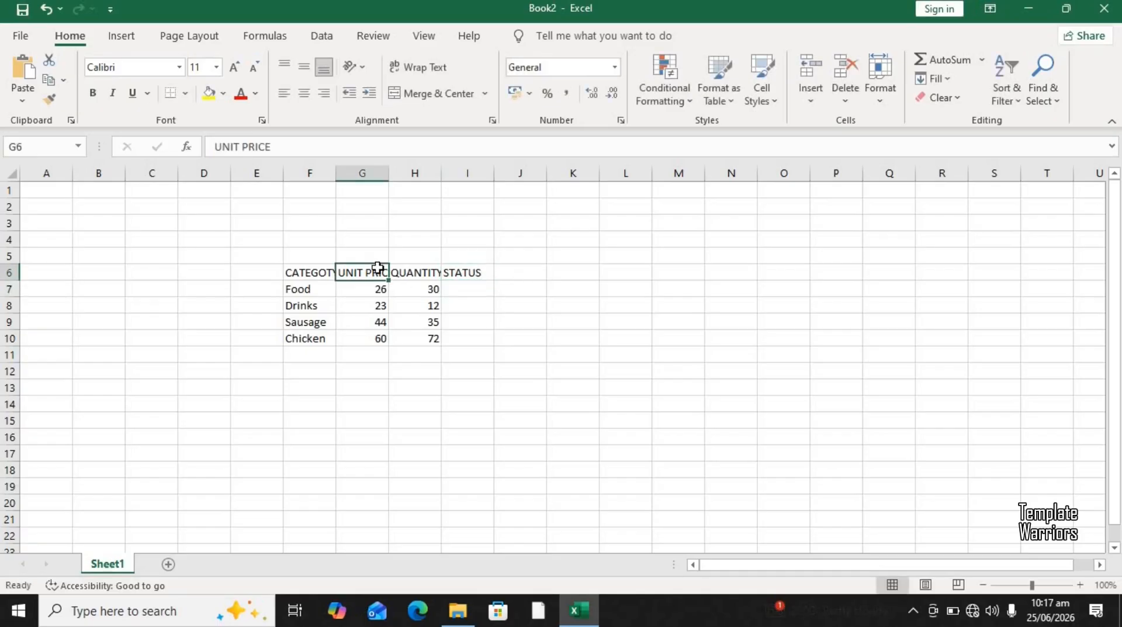
pyautogui.doubleClick(386, 180)
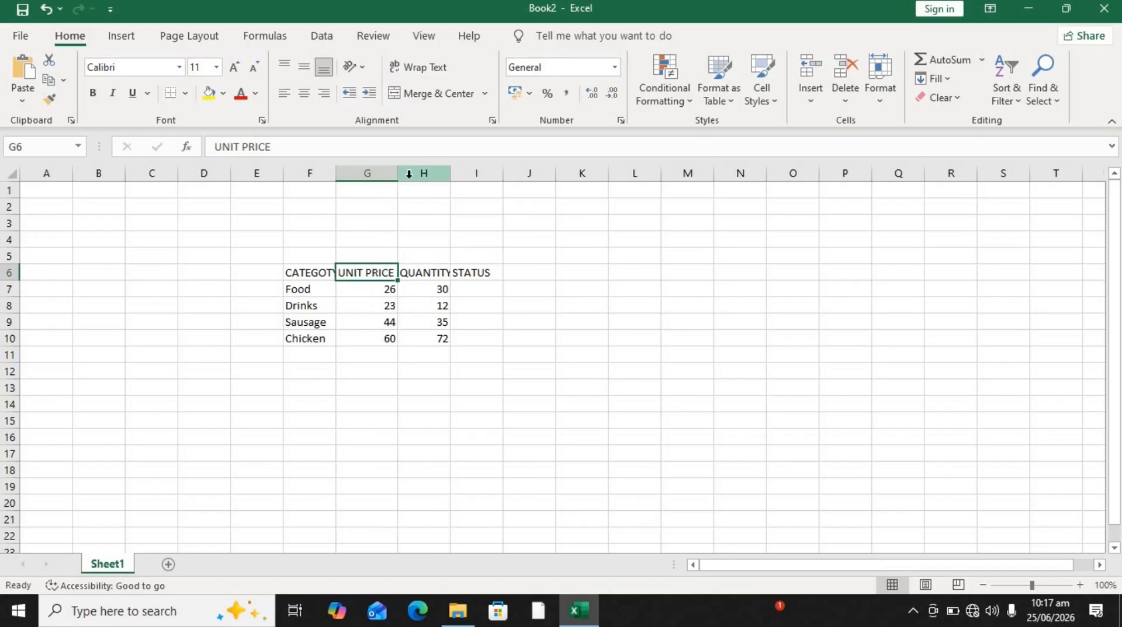
pyautogui.doubleClick(450, 175)
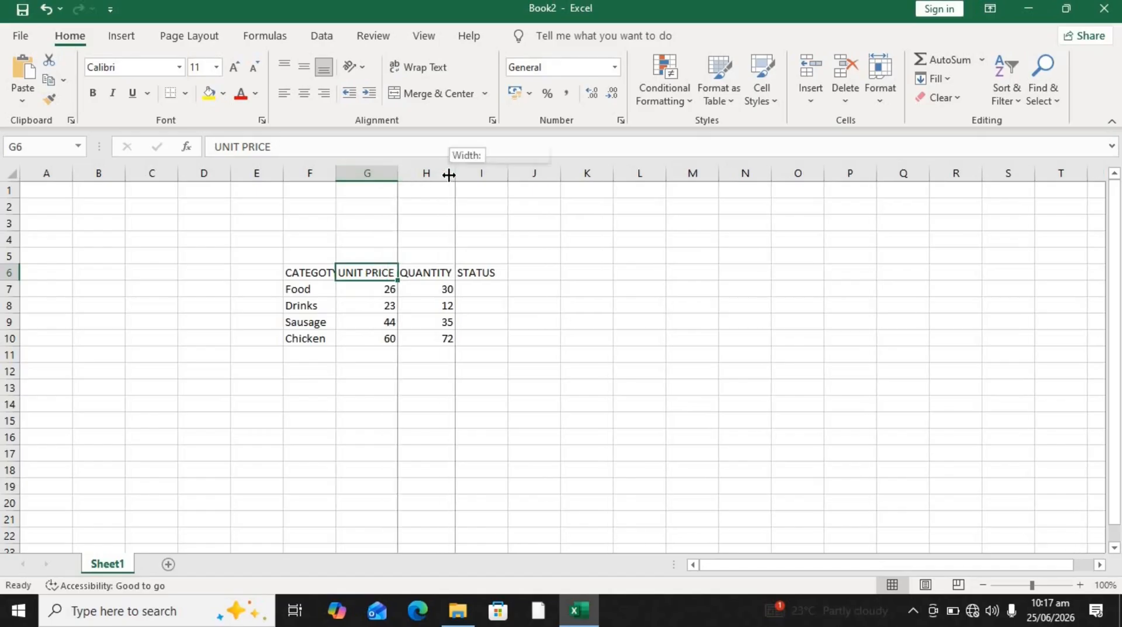
pyautogui.click(320, 277)
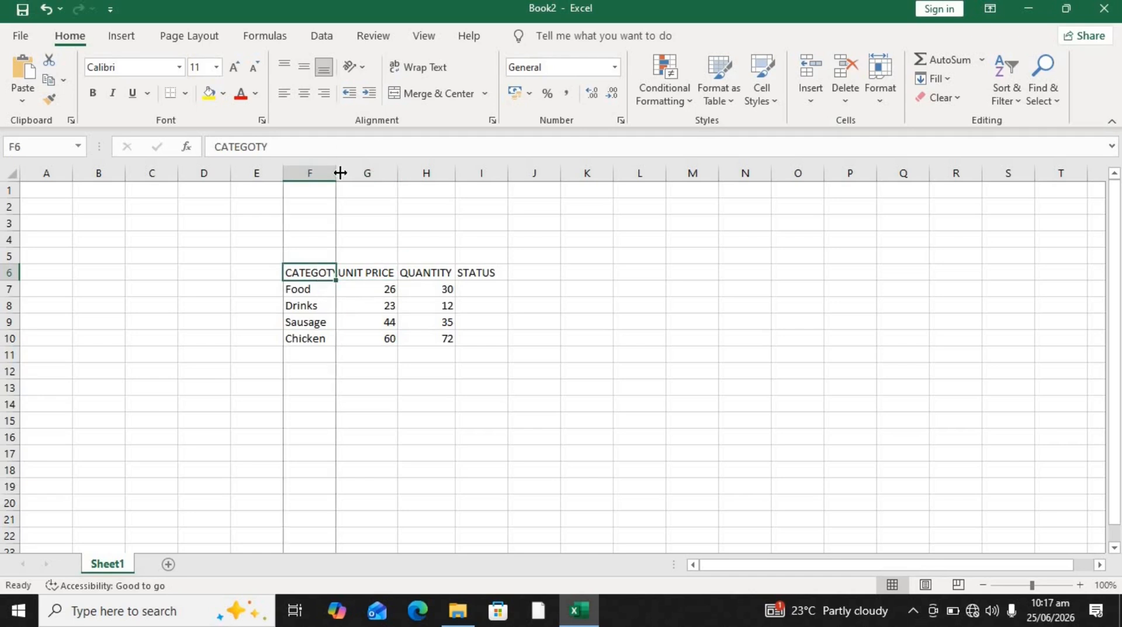
pyautogui.doubleClick(336, 173)
pyautogui.click(438, 324)
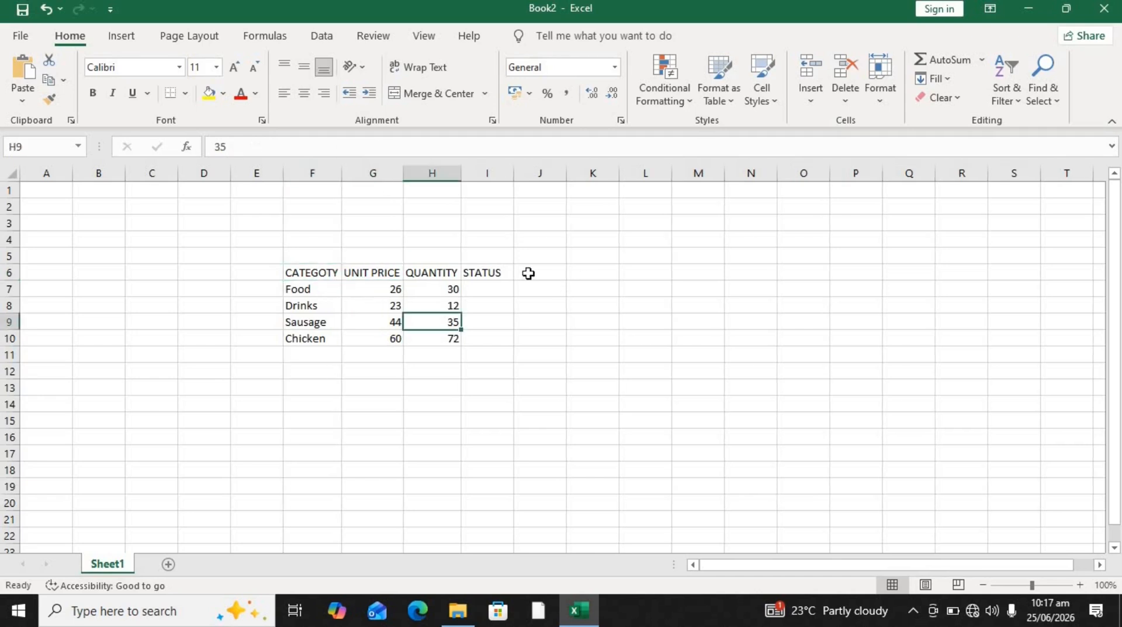
pyautogui.click(486, 290)
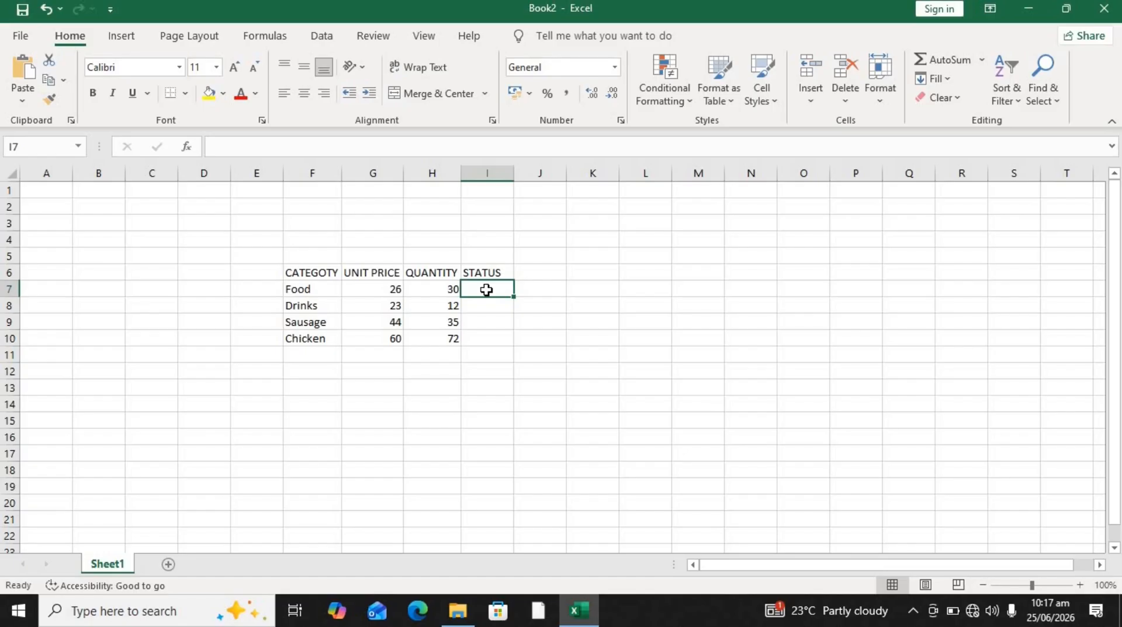
pyautogui.click(449, 292)
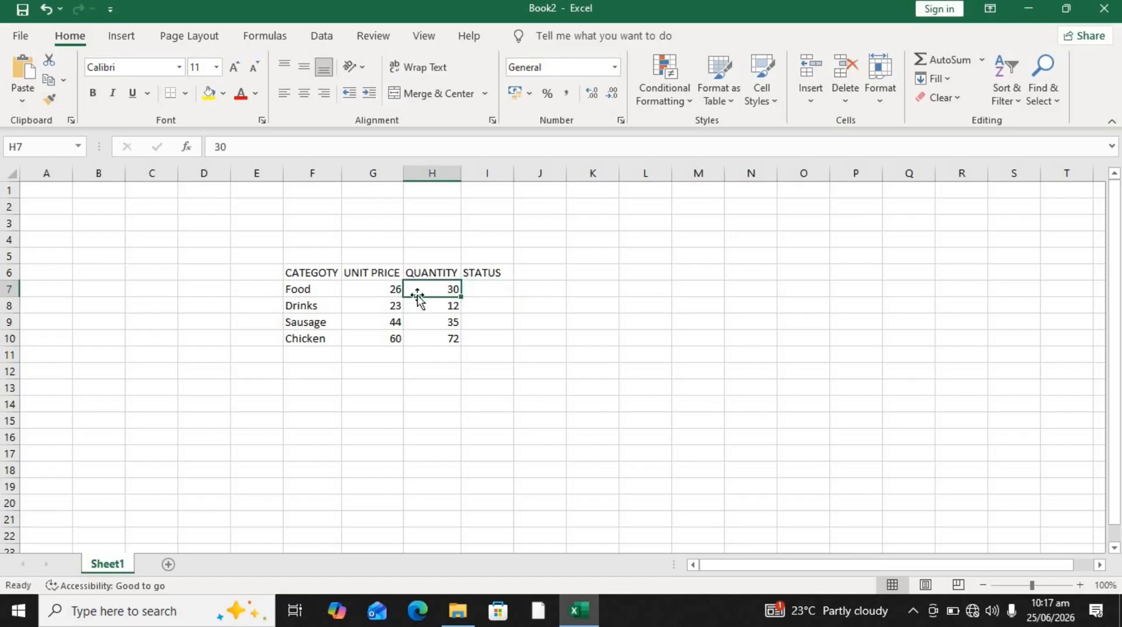
pyautogui.click(396, 292)
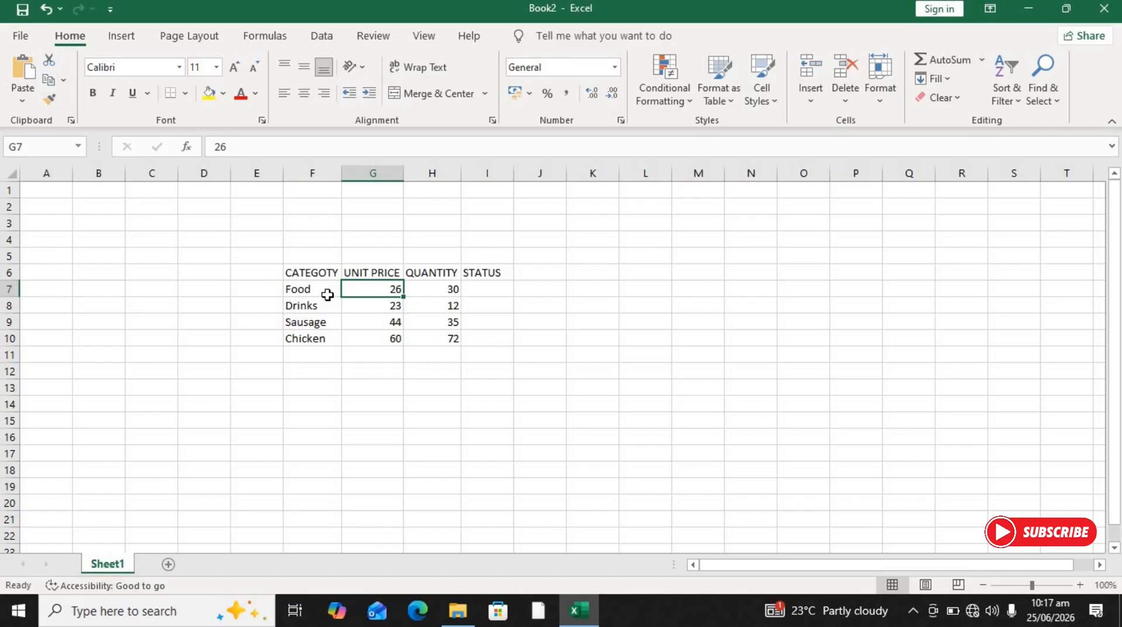
pyautogui.click(327, 293)
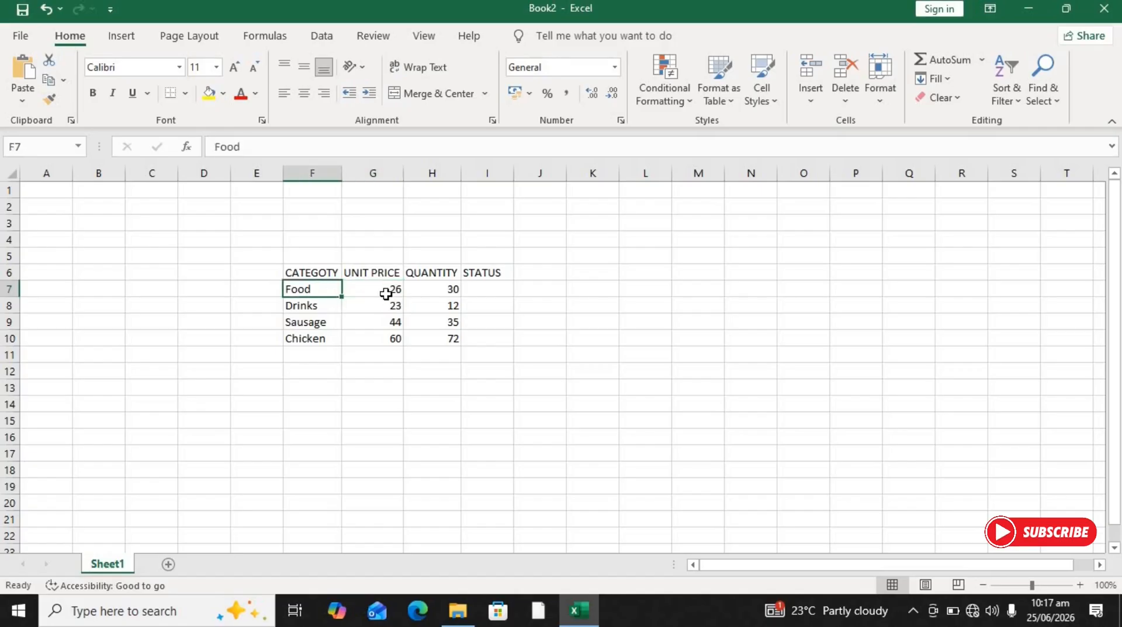
pyautogui.click(442, 293)
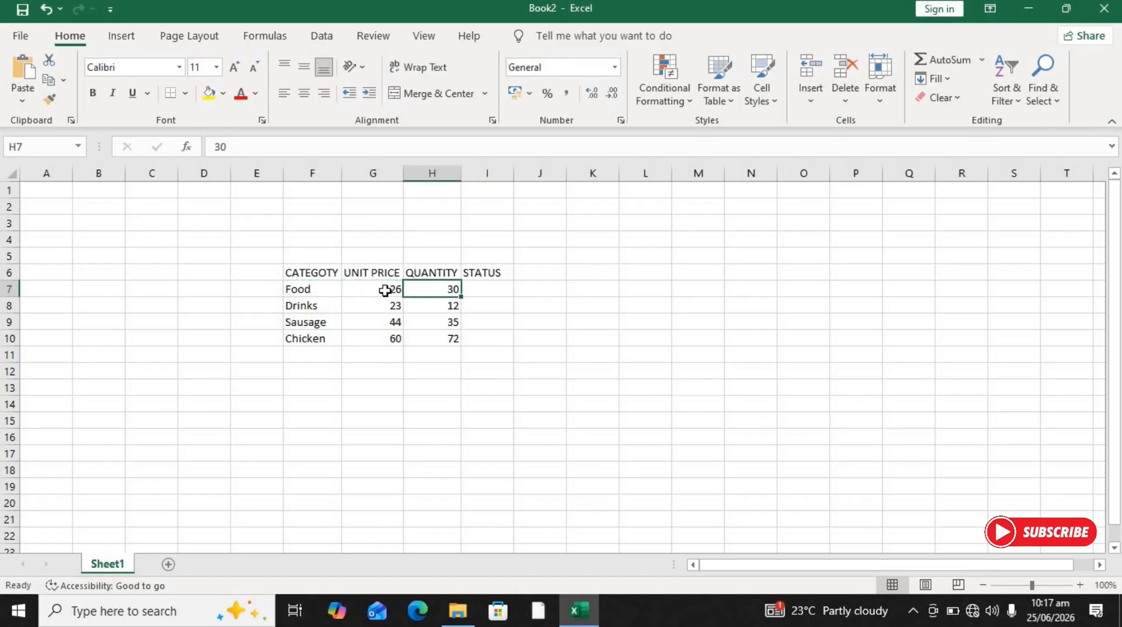
pyautogui.click(385, 290)
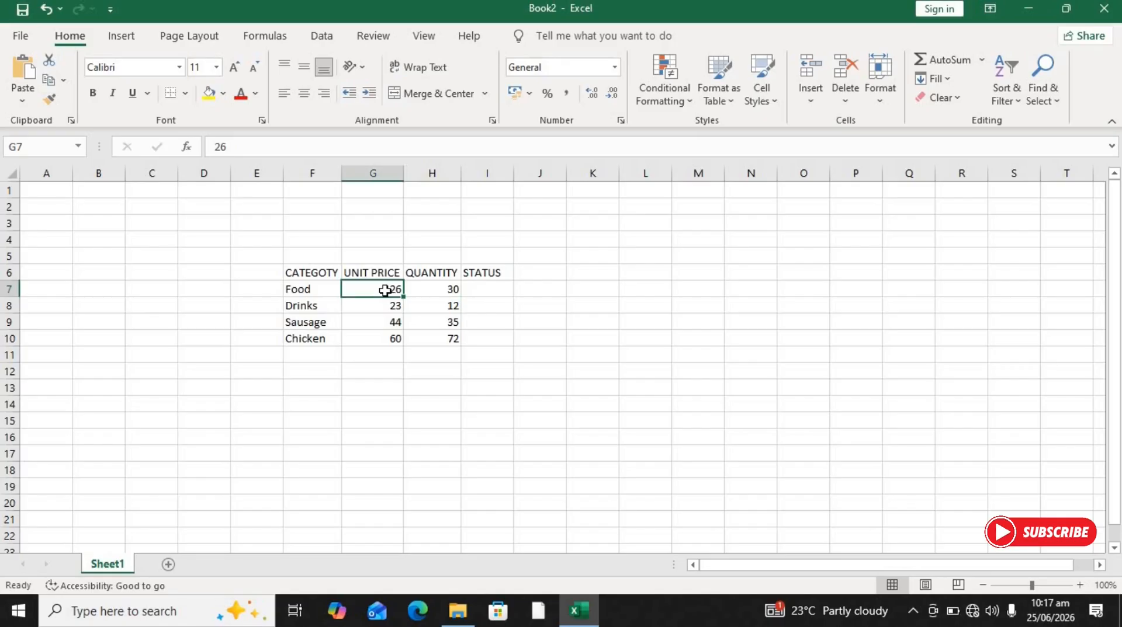
# Insert the IF function in cell I7 through a function search and move its arguments dialog clear of the table.
pyautogui.click(499, 292)
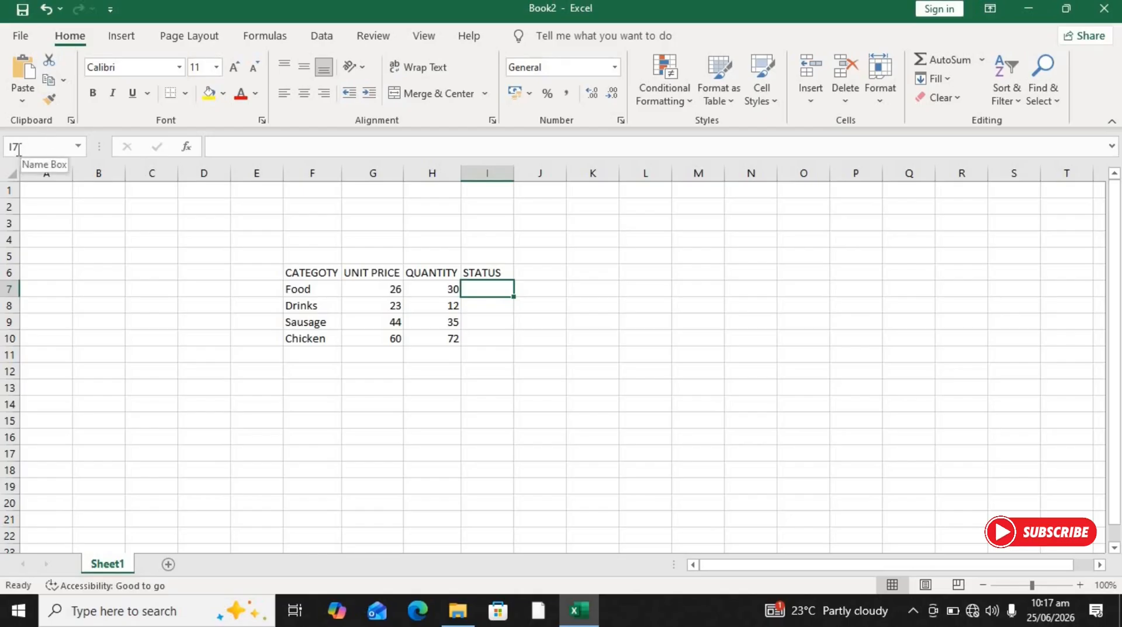
pyautogui.click(186, 154)
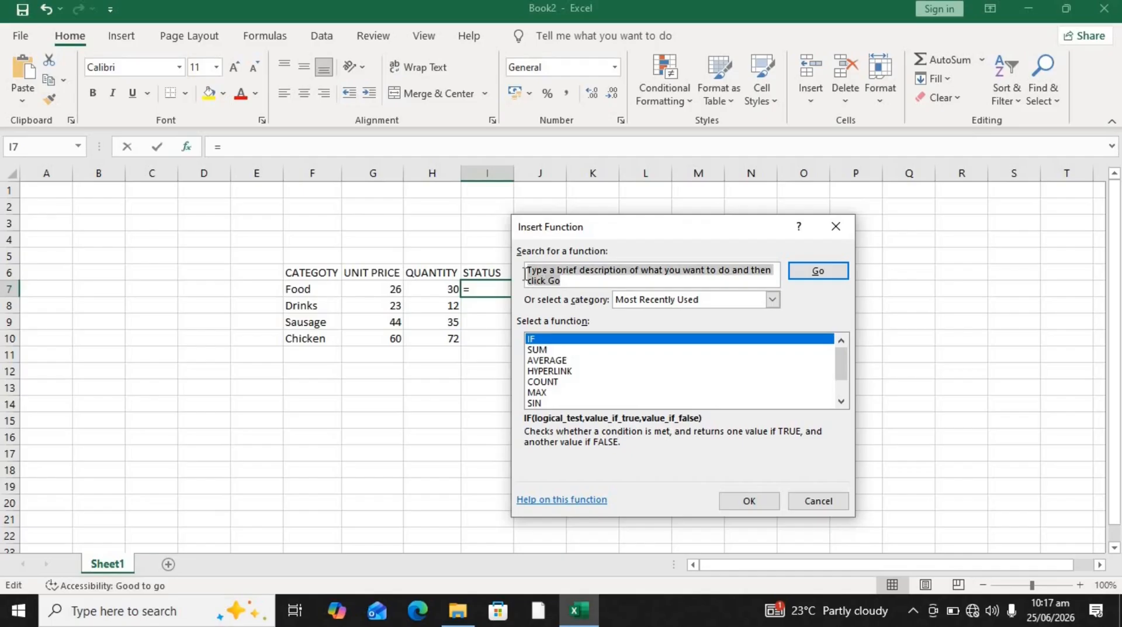
pyautogui.write('IF')
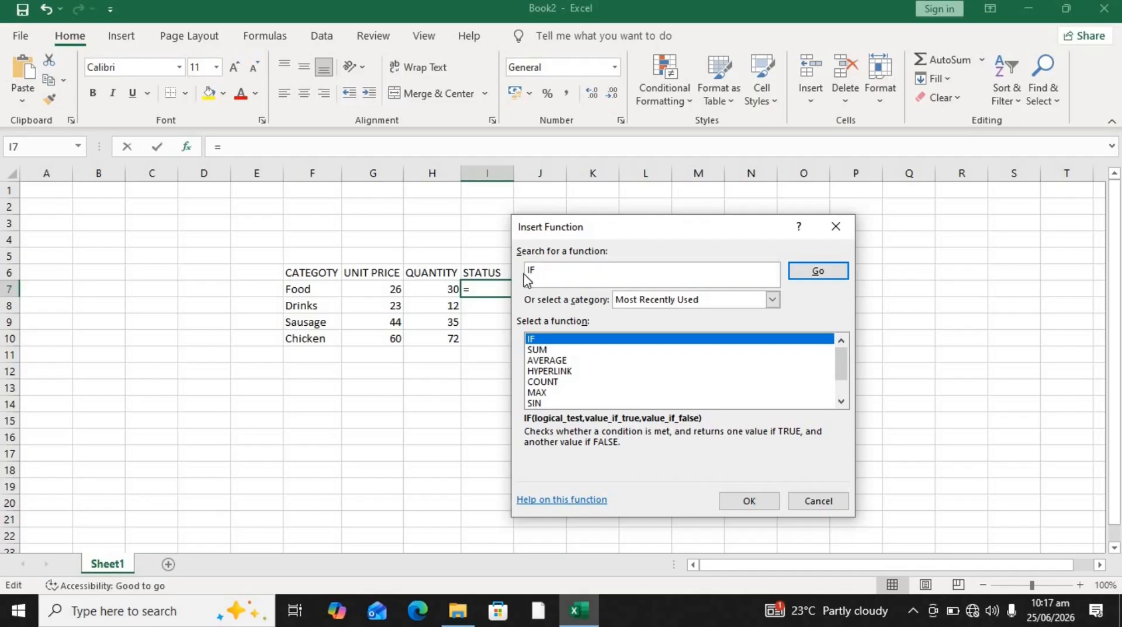
pyautogui.click(837, 270)
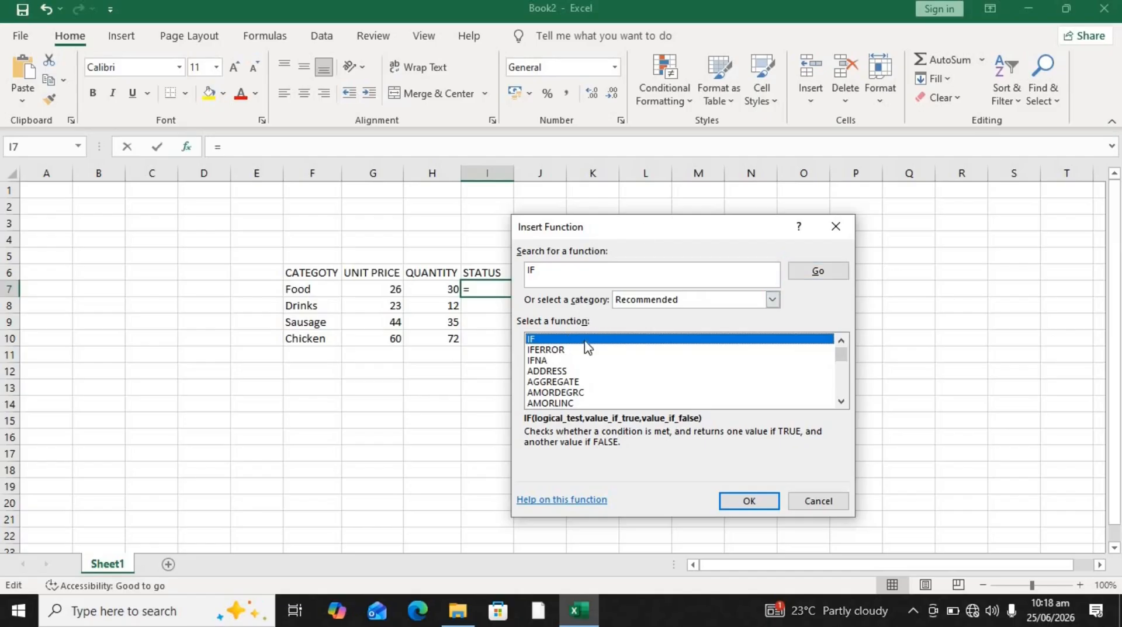
pyautogui.click(750, 503)
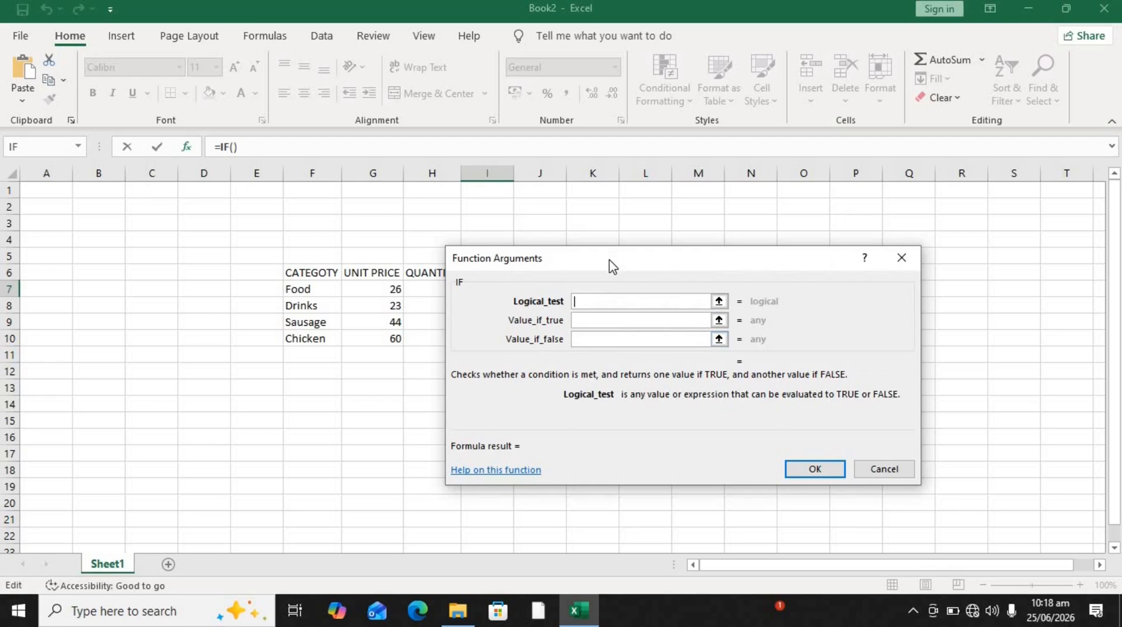
pyautogui.moveTo(608, 265); pyautogui.dragTo(749, 270)
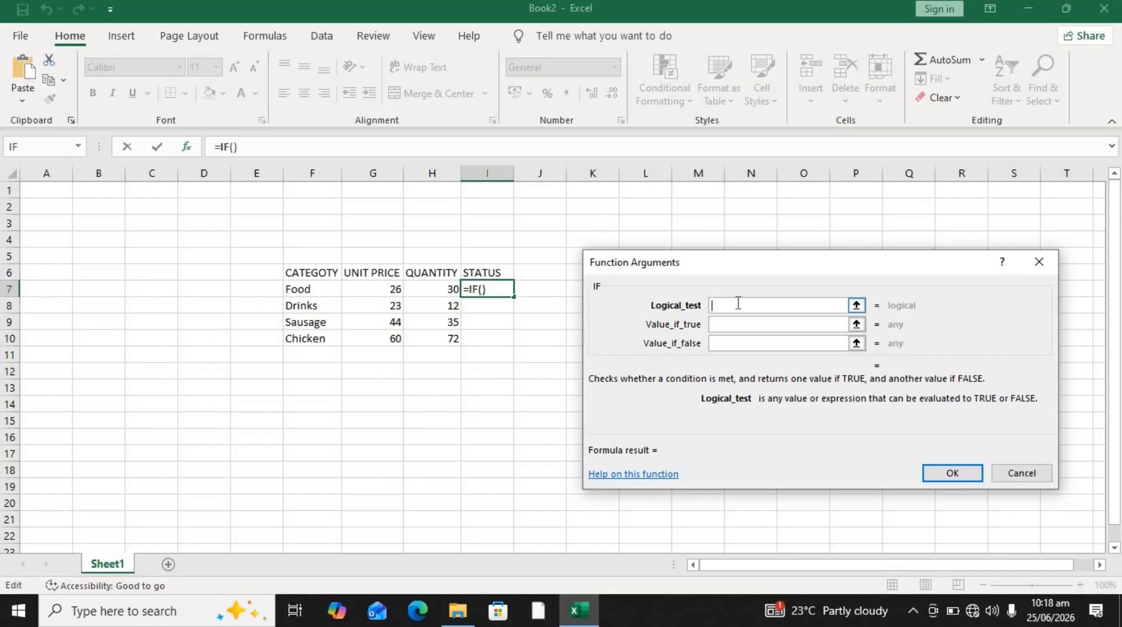
pyautogui.click(439, 291)
pyautogui.click(390, 303)
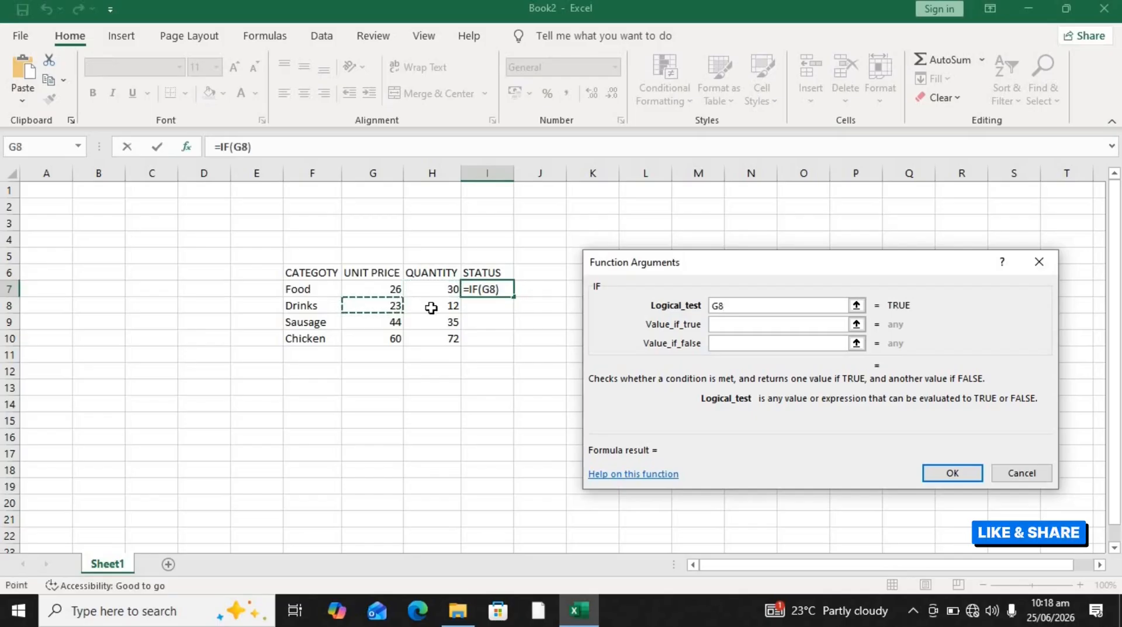
pyautogui.click(374, 288)
pyautogui.click(420, 286)
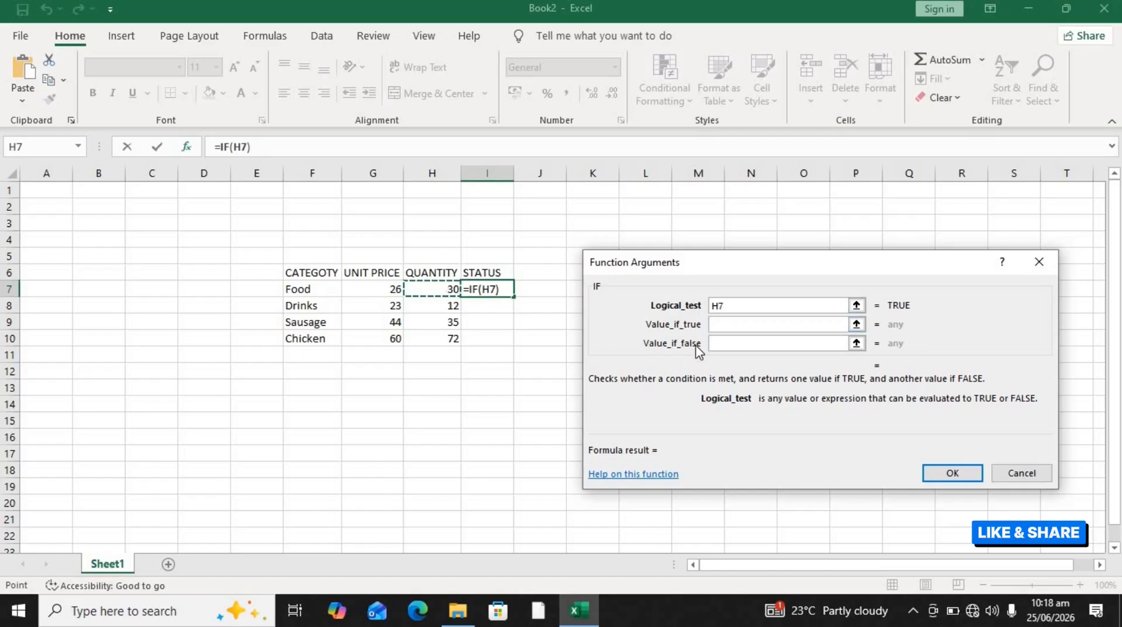
pyautogui.click(755, 301)
pyautogui.press('BackSpace')
pyautogui.press('BackSpace')
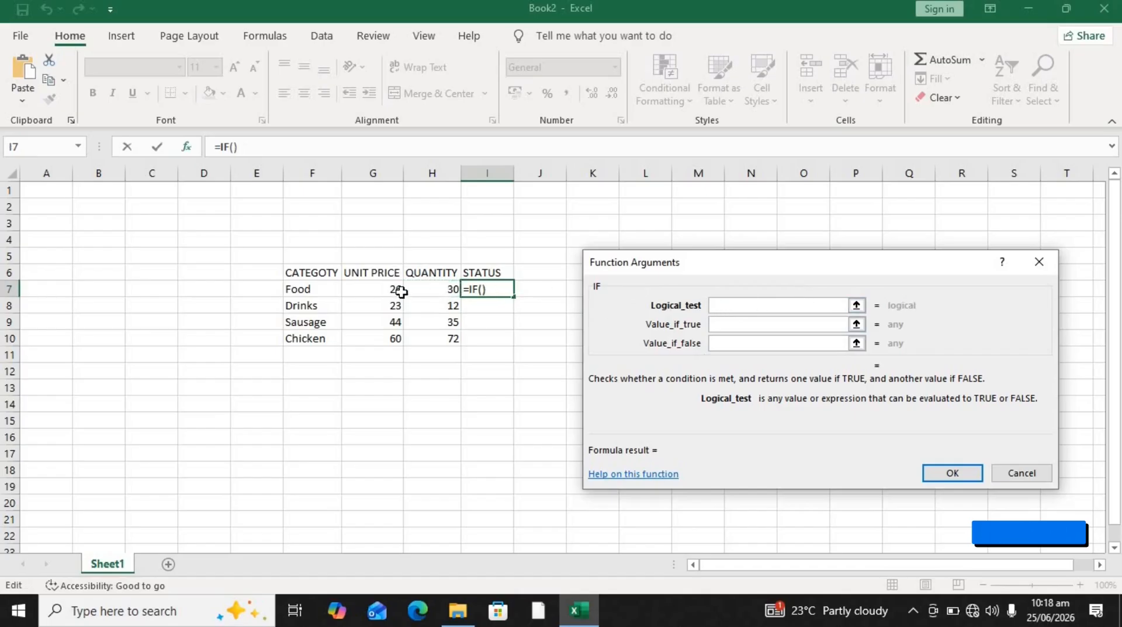
# Set the IF function's logical test to G7<H7, comparing Food's unit price with its quantity.
pyautogui.click(374, 287)
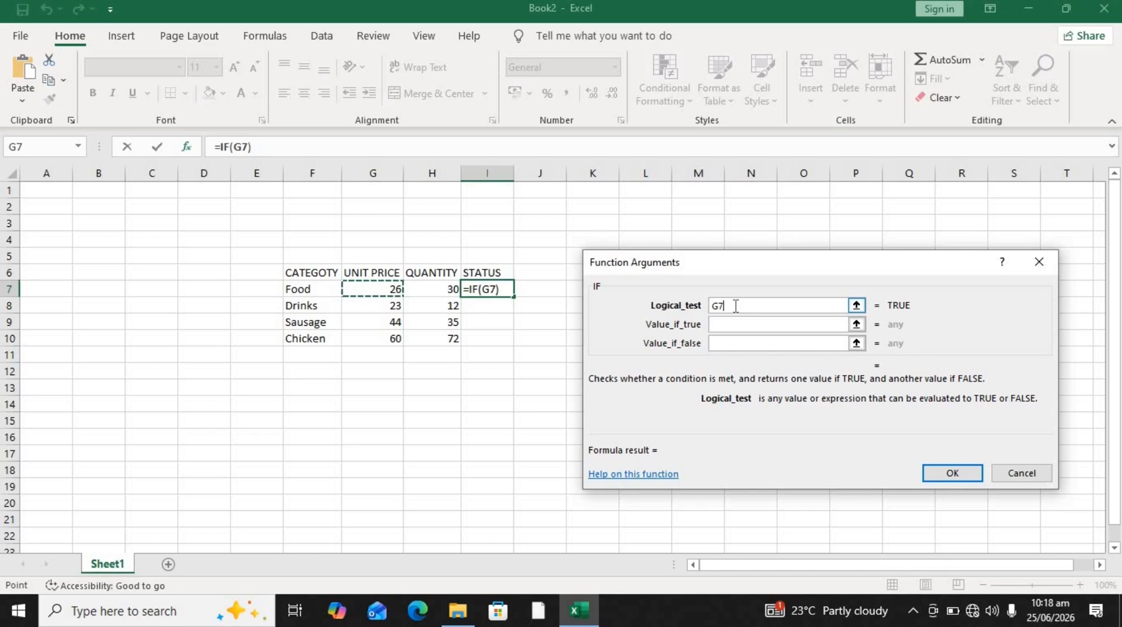
pyautogui.write('<')
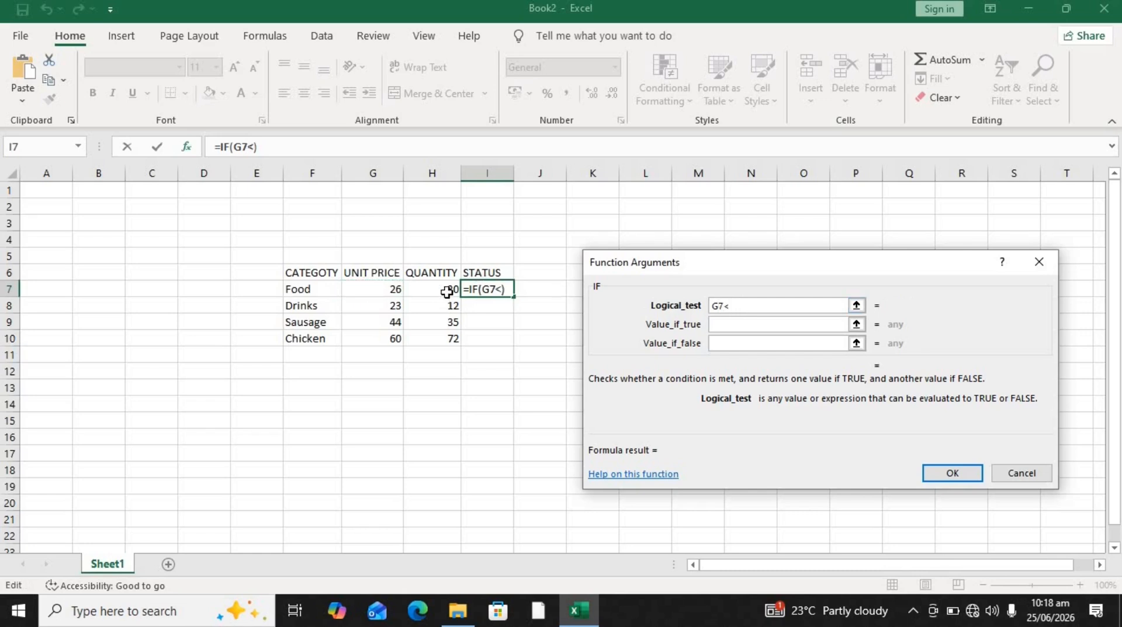
pyautogui.click(433, 292)
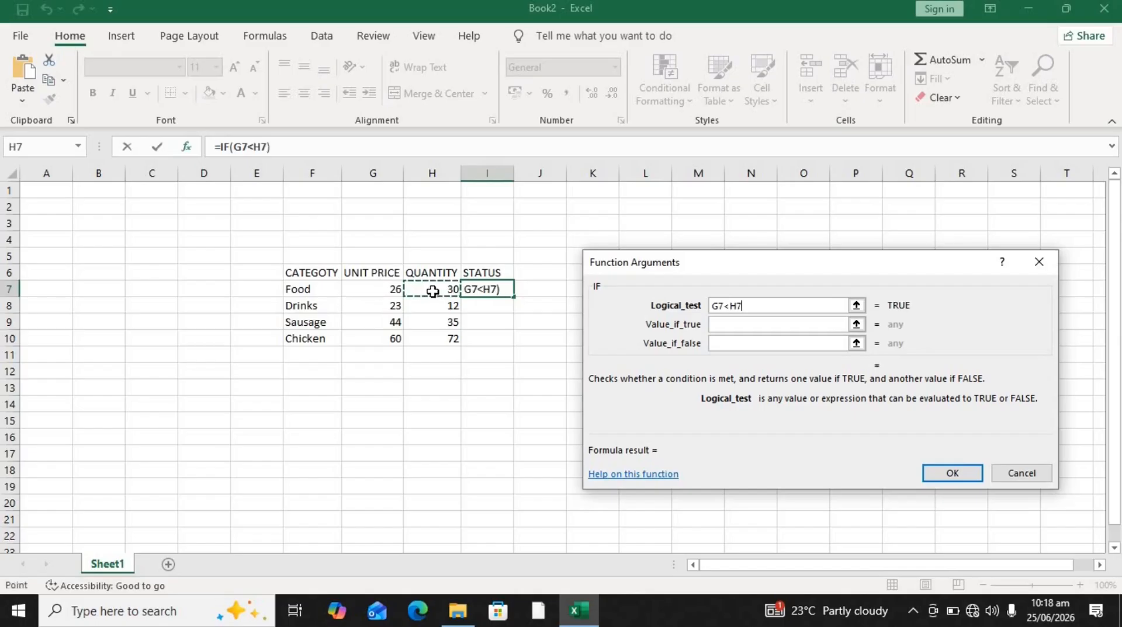
# Complete the IF function in I7 with No Discount as the value if true and Discount as the value if false.
pyautogui.click(804, 325)
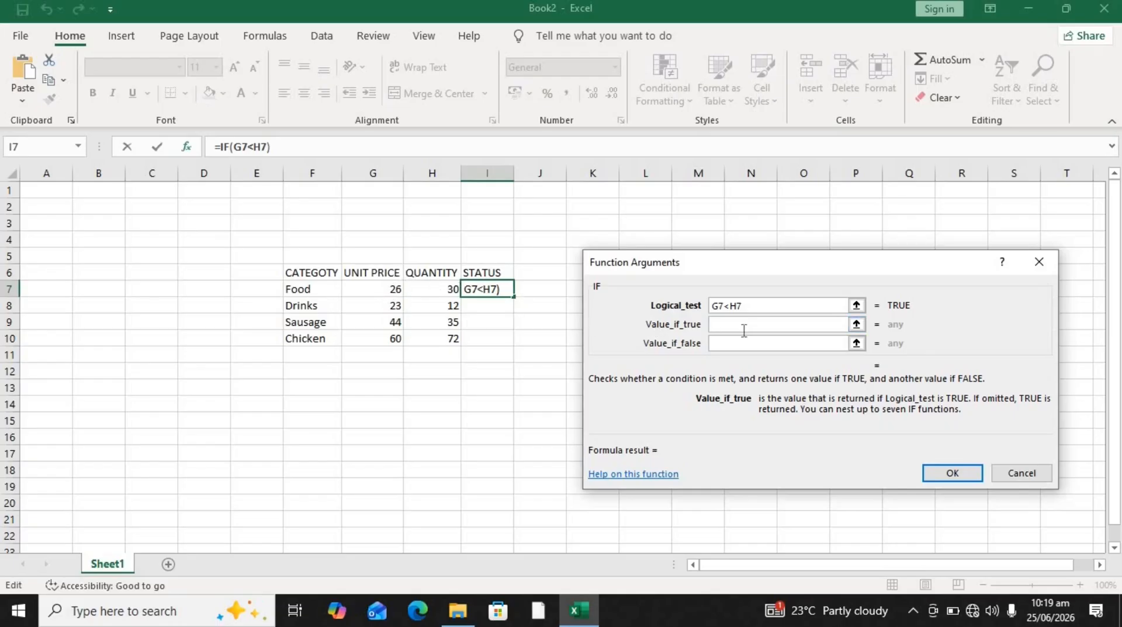
pyautogui.write('No ')
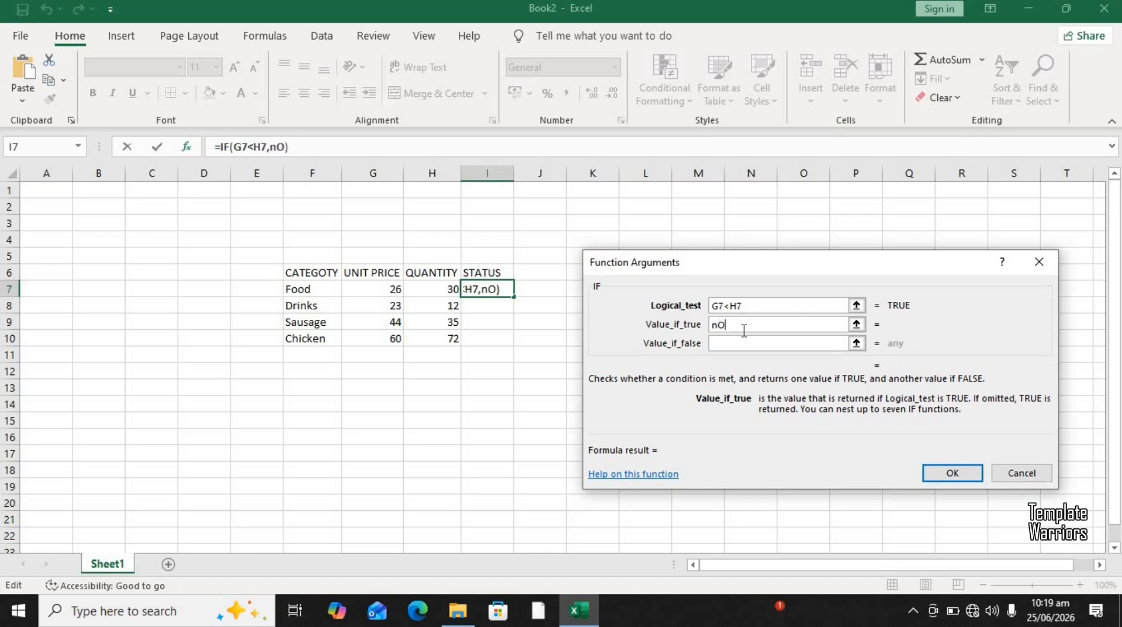
pyautogui.write('Dis')
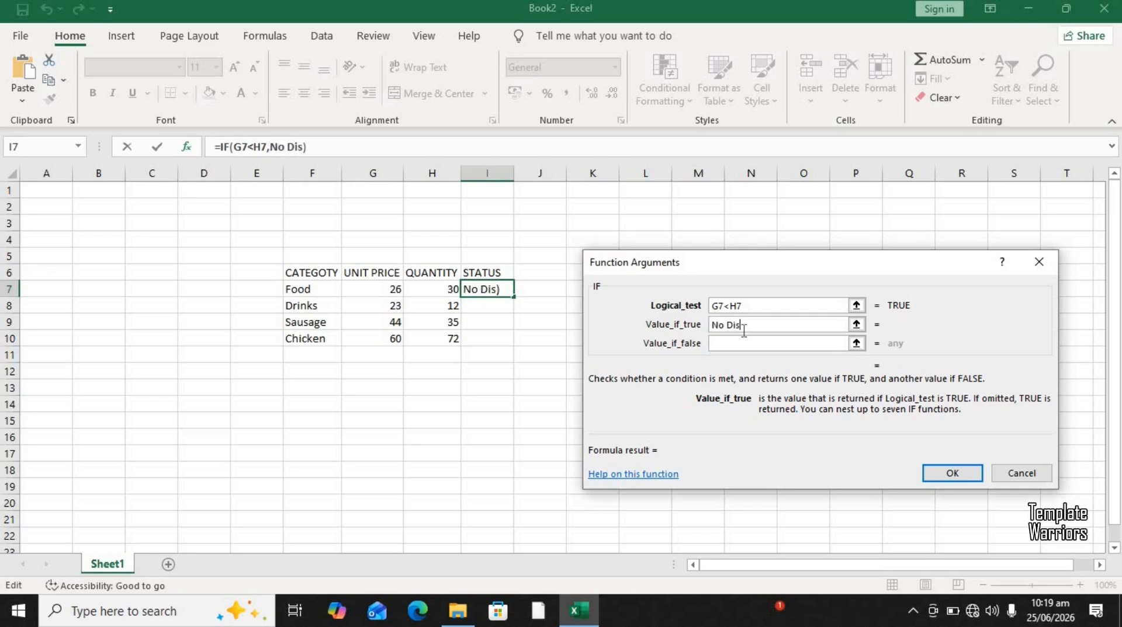
pyautogui.write('count')
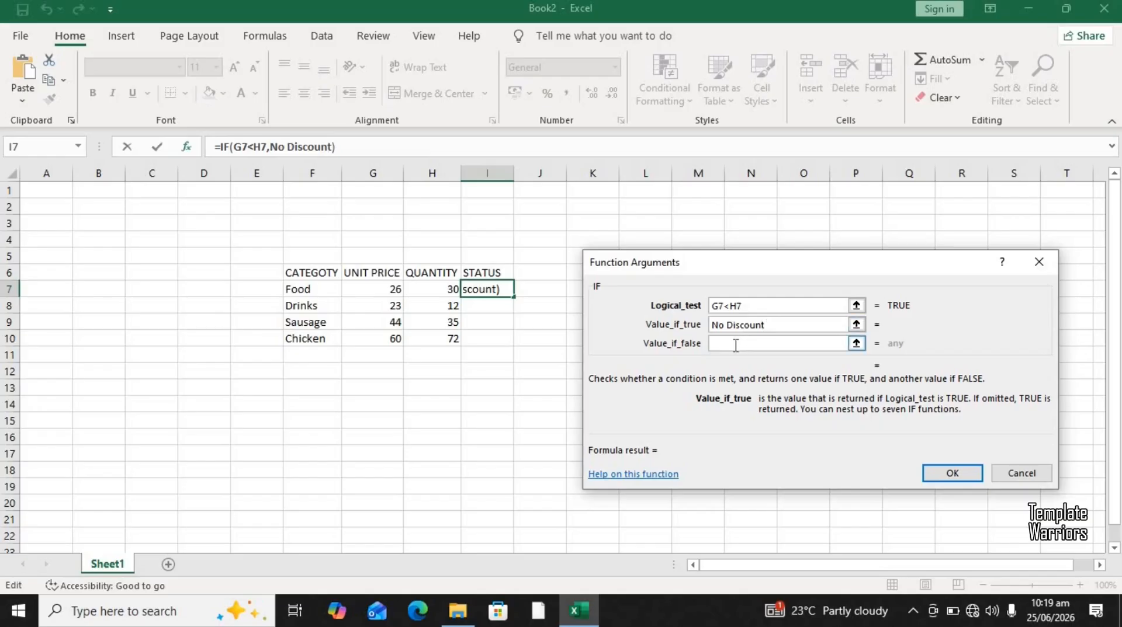
pyautogui.click(736, 344)
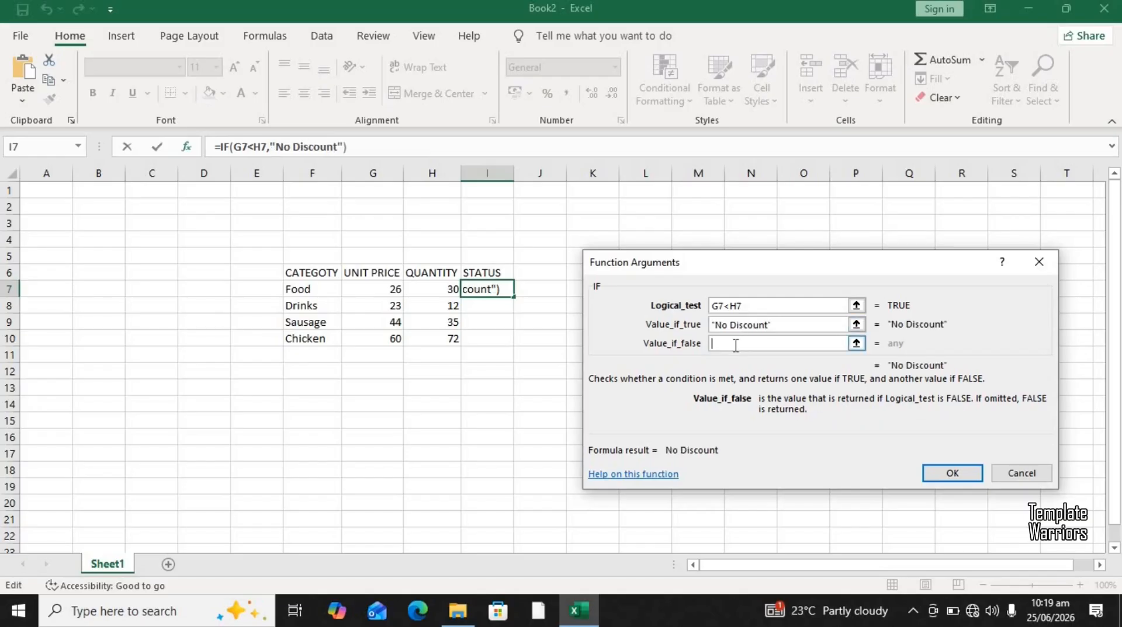
pyautogui.write('Discount')
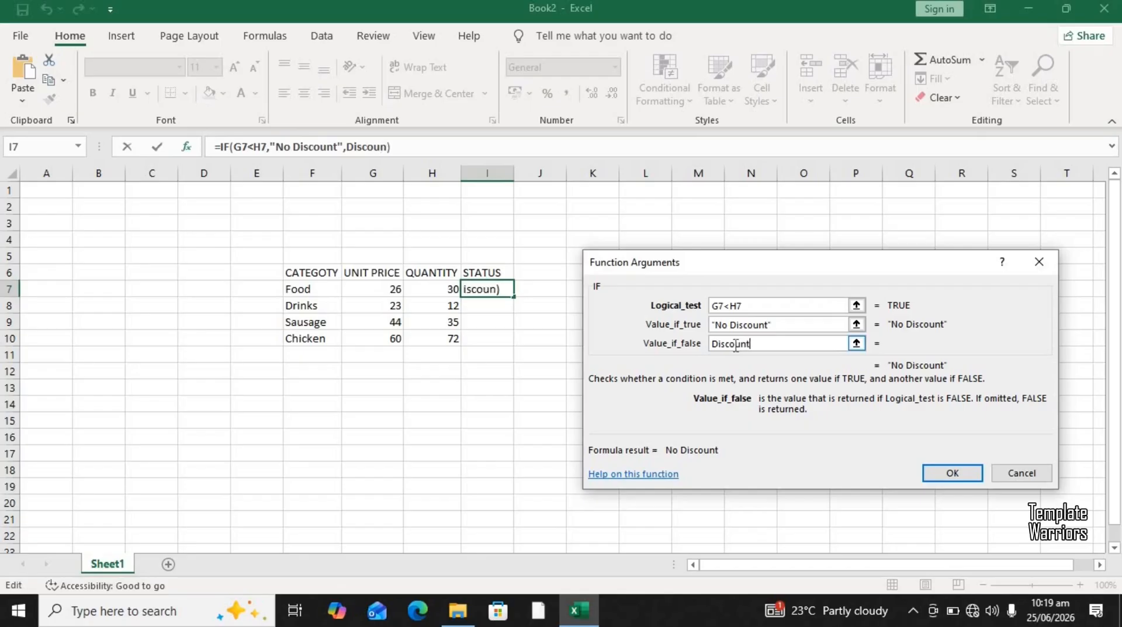
pyautogui.click(805, 325)
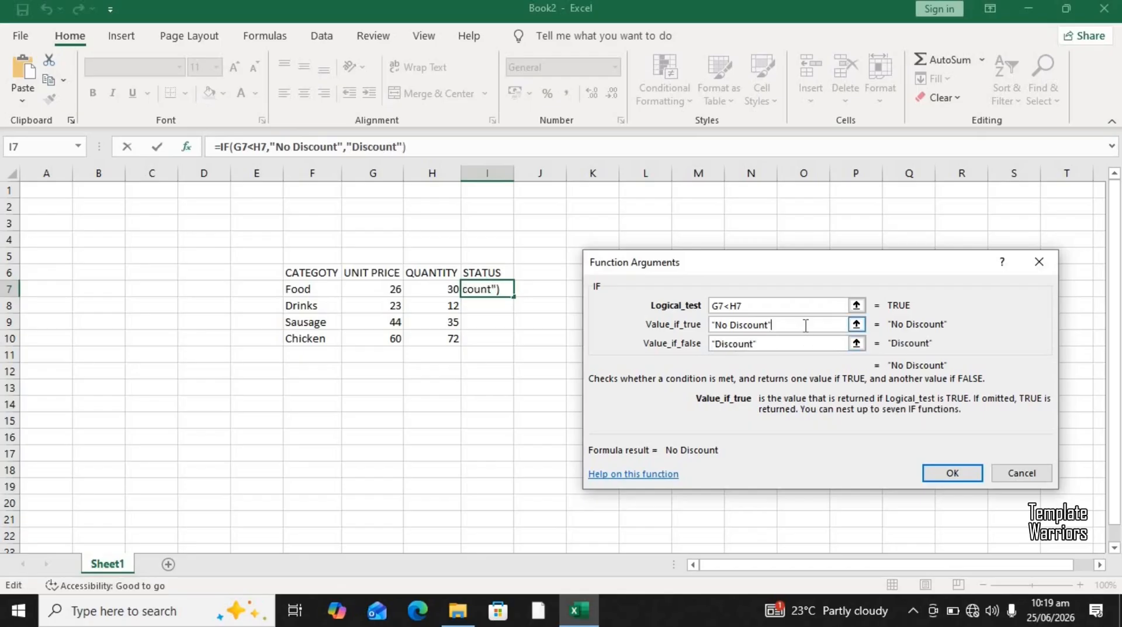
pyautogui.click(954, 473)
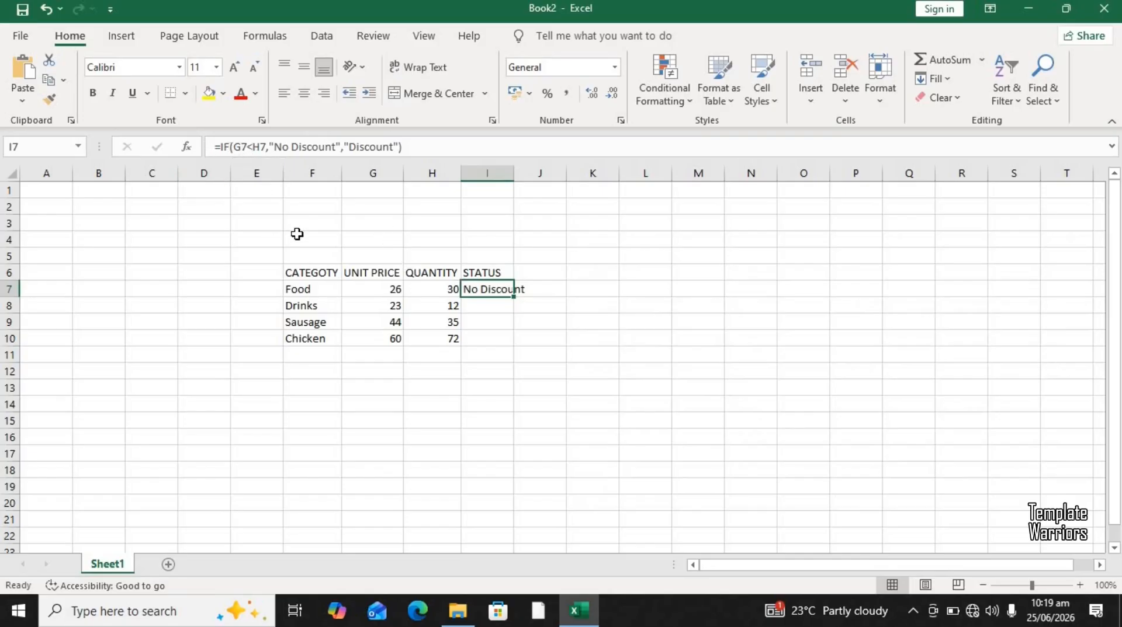
# Review Food's unit price, quantity and status cells, and auto-fit column I's width to the status text.
pyautogui.click(380, 287)
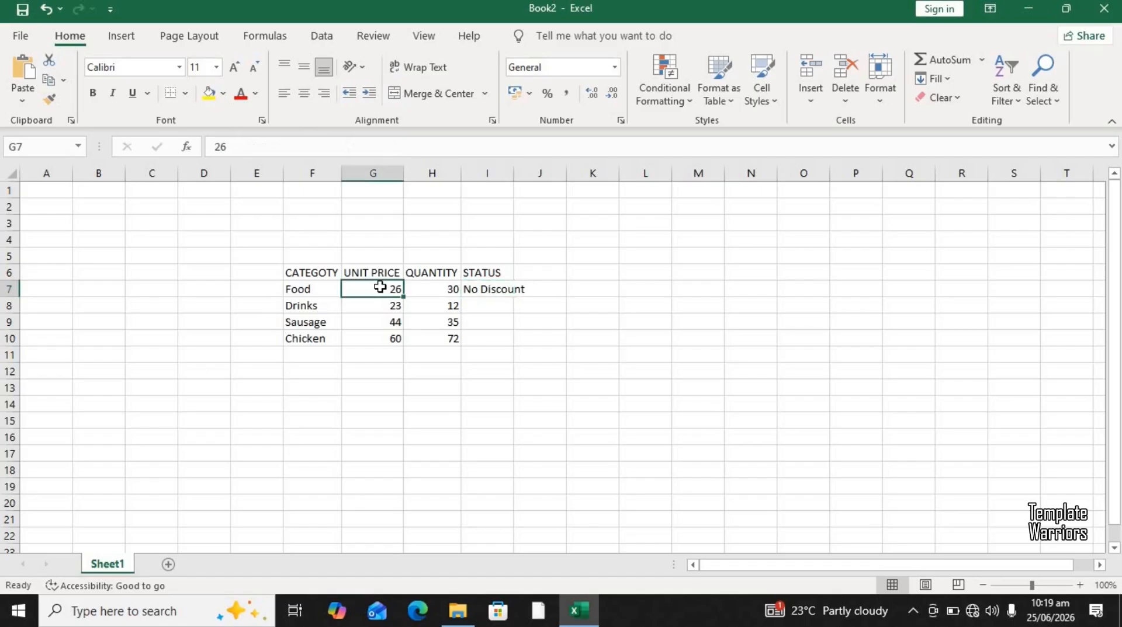
pyautogui.click(429, 290)
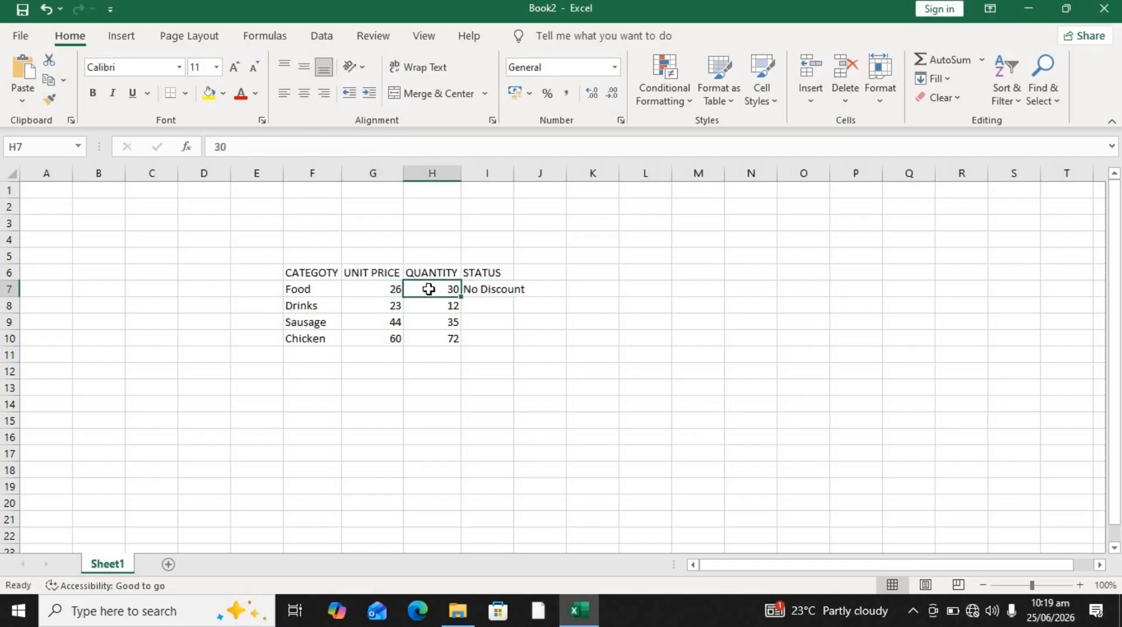
pyautogui.click(480, 290)
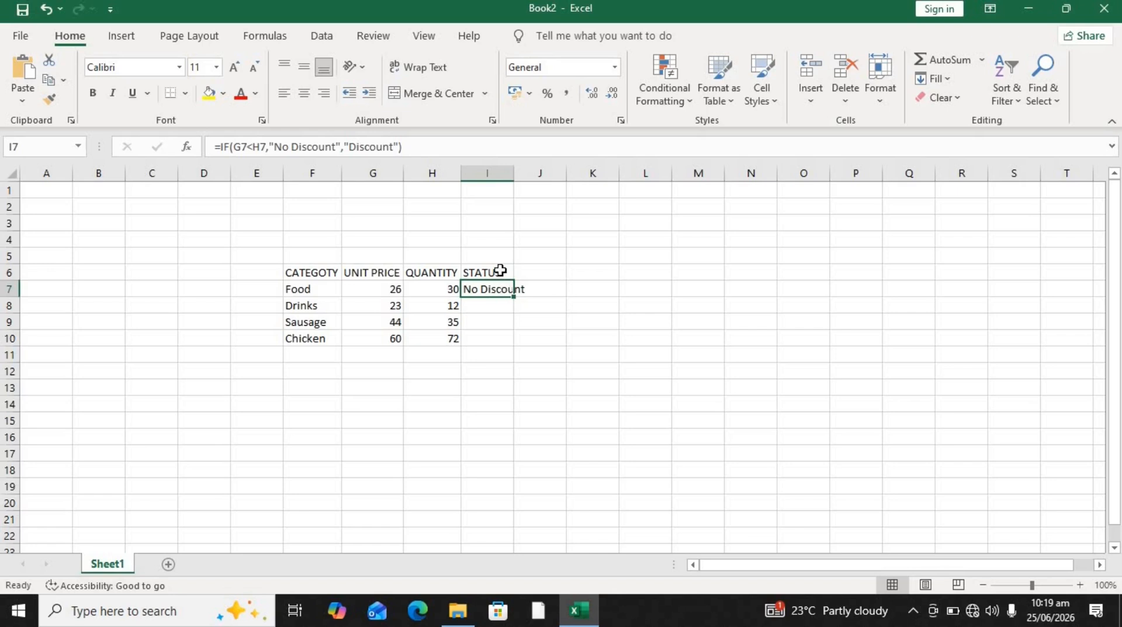
pyautogui.click(514, 176)
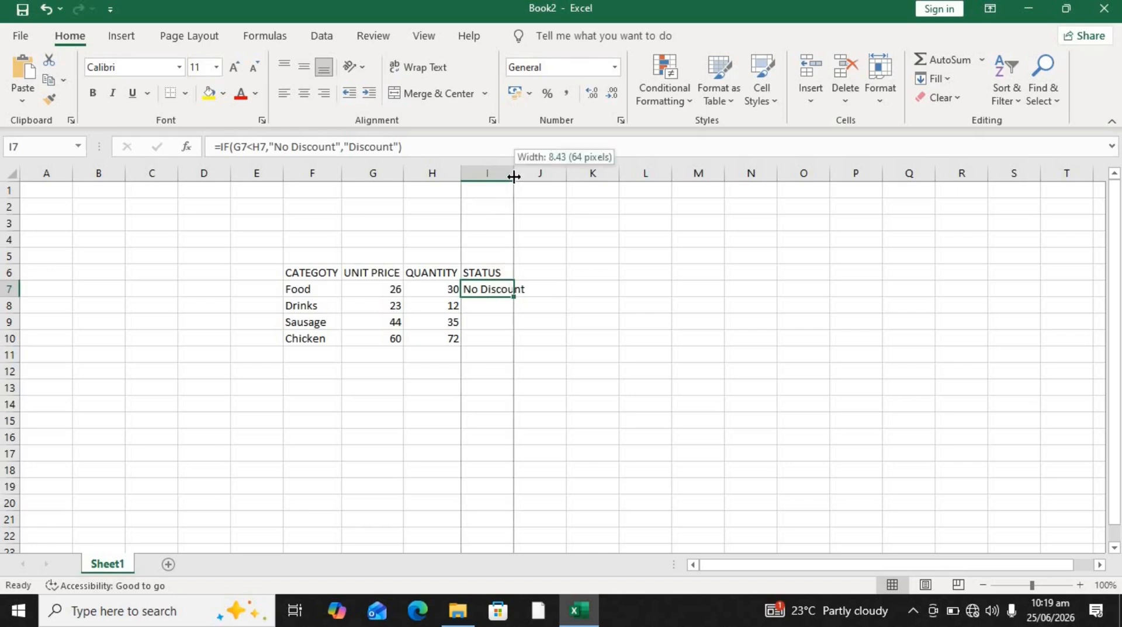
pyautogui.doubleClick(514, 176)
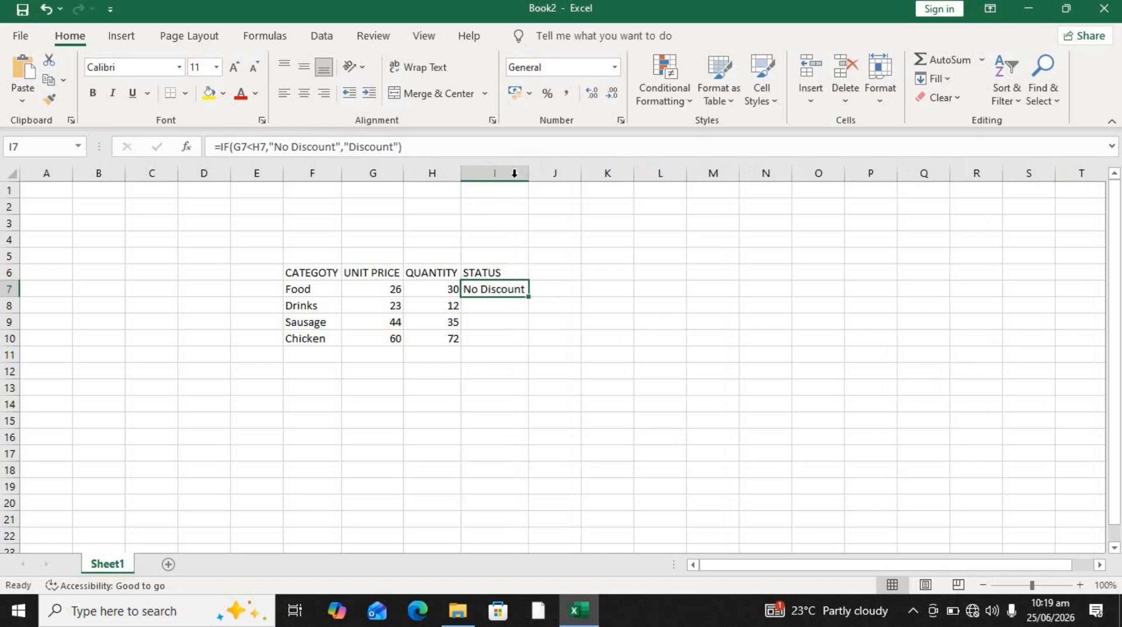
# Fill the IF formula from I7 down to I10 so every category has a status.
pyautogui.click(489, 313)
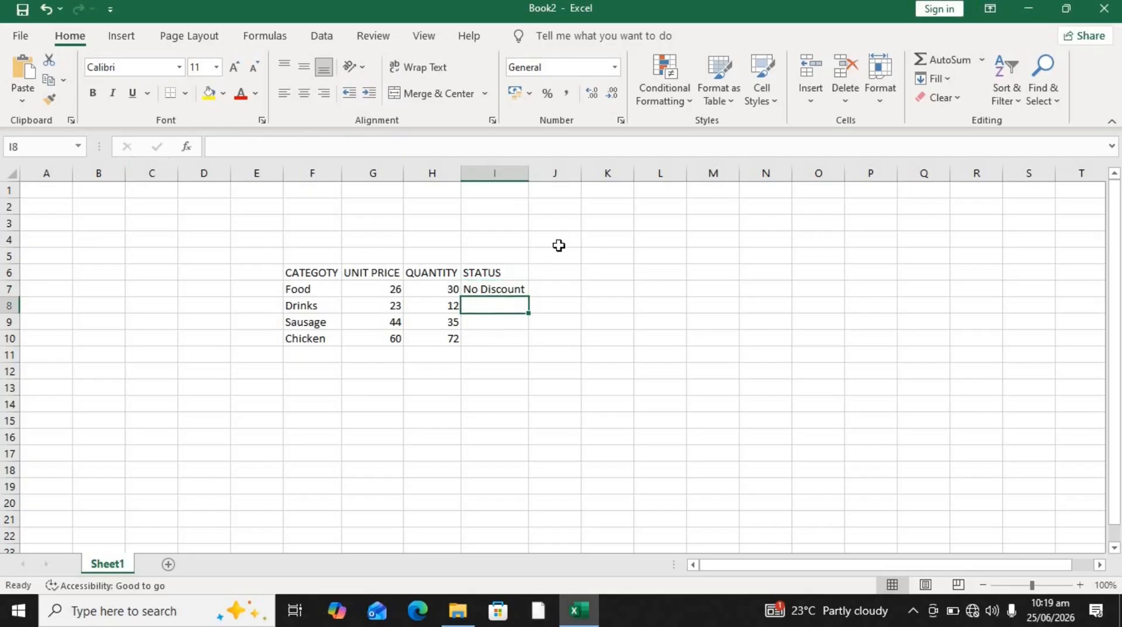
pyautogui.click(502, 290)
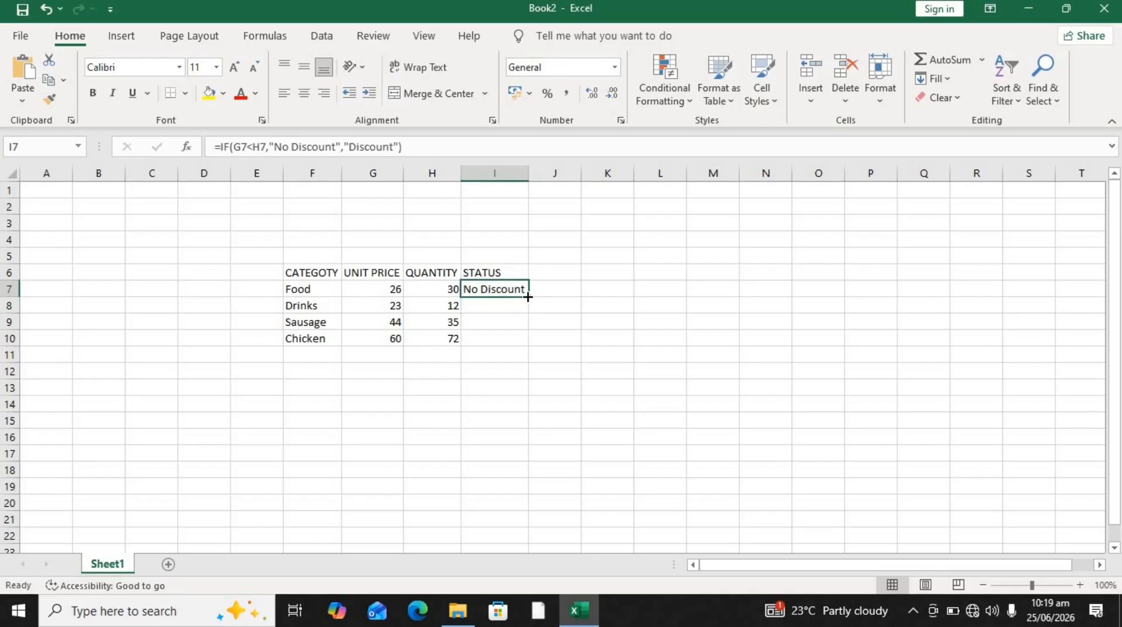
pyautogui.moveTo(528, 298); pyautogui.dragTo(527, 345)
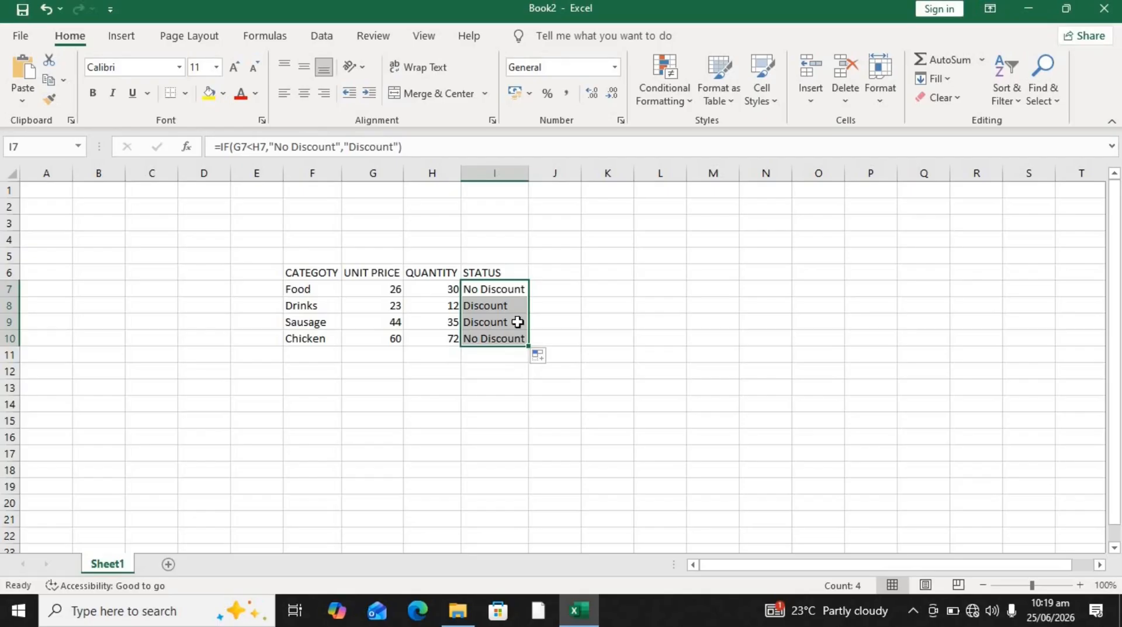
# Examine the filled status column at a larger zoom, checking Drinks' unit price against its status formula.
pyautogui.click(1051, 587)
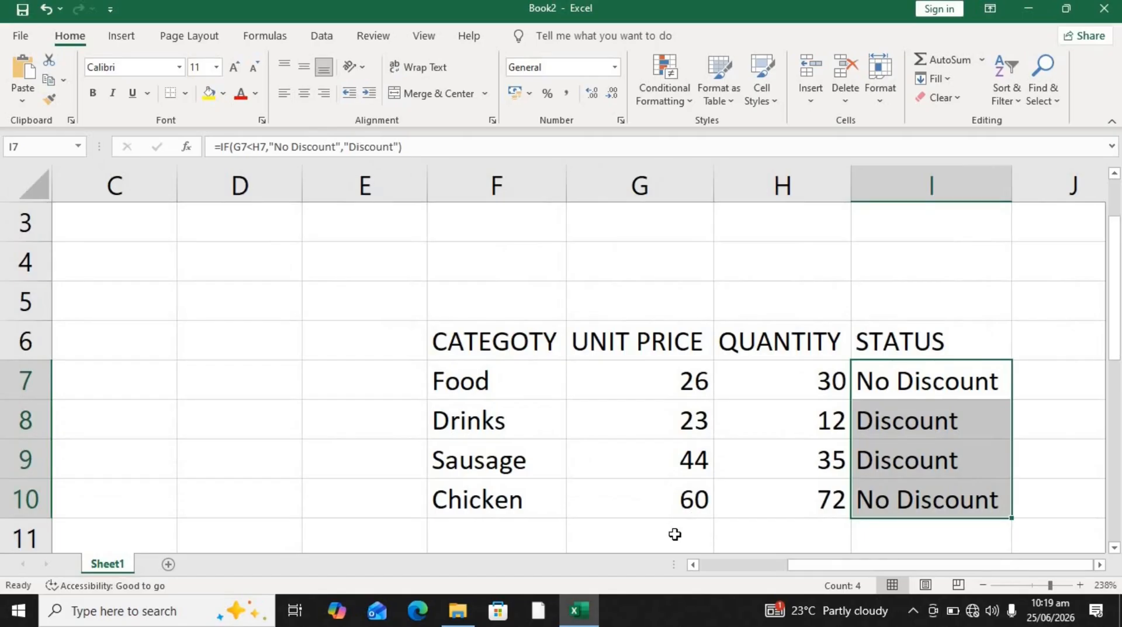
pyautogui.moveTo(826, 567); pyautogui.dragTo(864, 567)
pyautogui.moveTo(1115, 354); pyautogui.dragTo(1115, 354)
pyautogui.click(1025, 586)
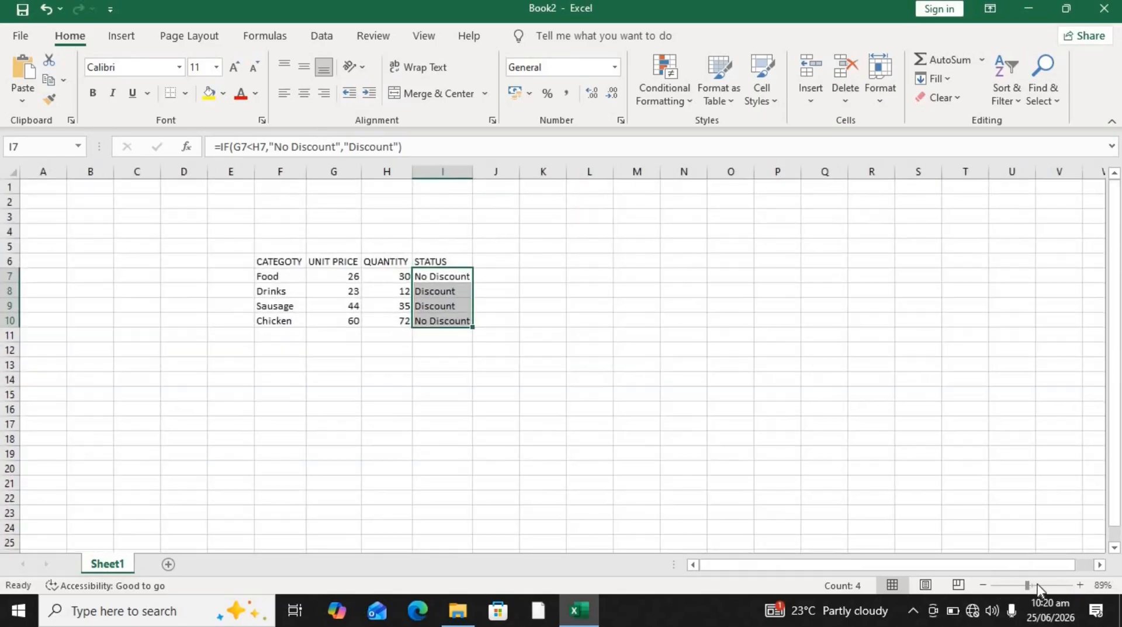
pyautogui.click(1037, 588)
pyautogui.click(1039, 585)
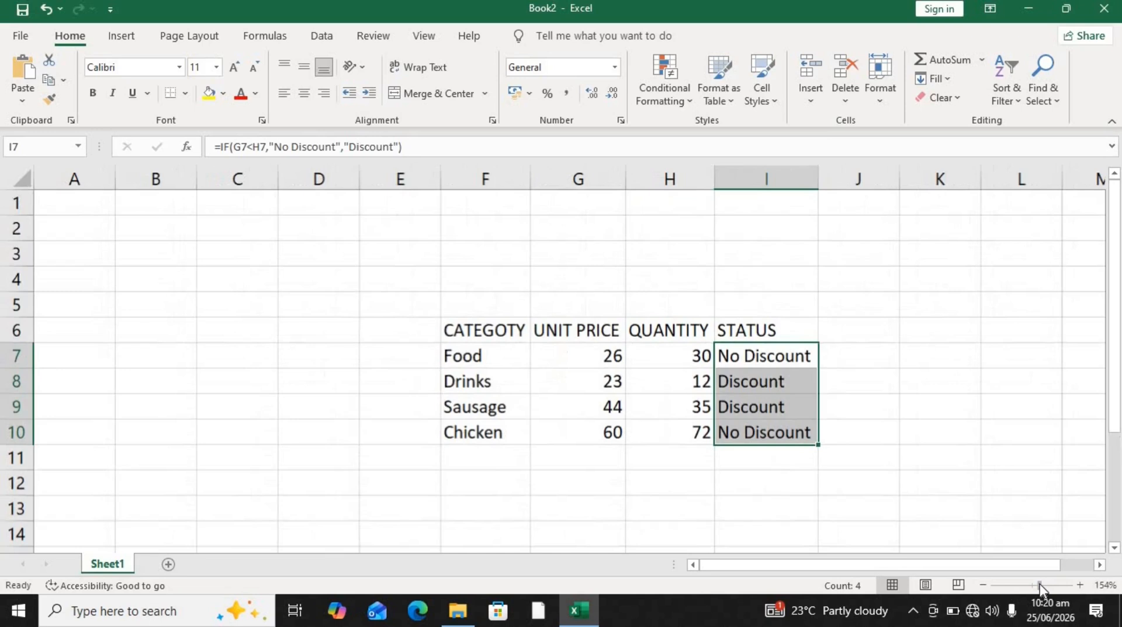
pyautogui.click(748, 399)
pyautogui.click(614, 386)
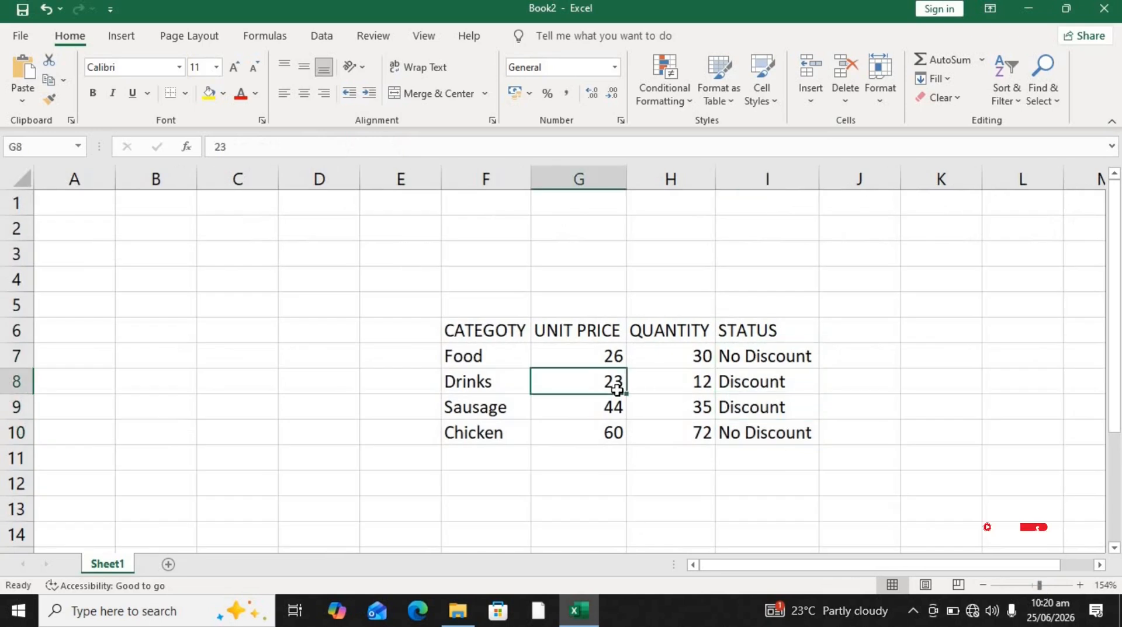
pyautogui.click(726, 382)
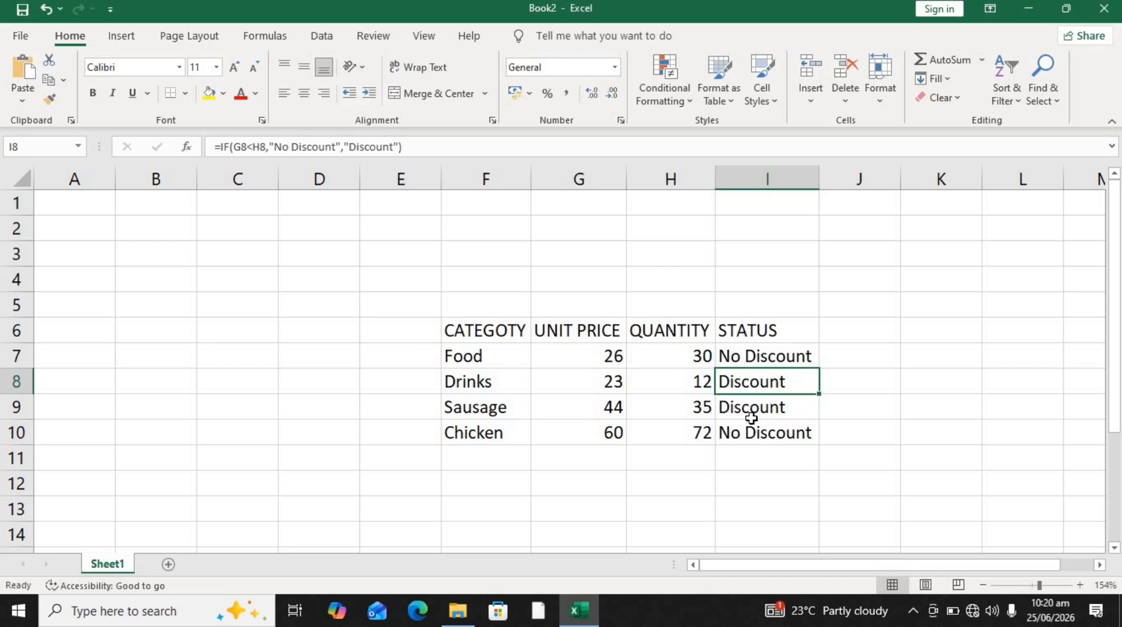
# Set Drinks' unit price in G8 to 10 to test how its status responds.
pyautogui.click(612, 390)
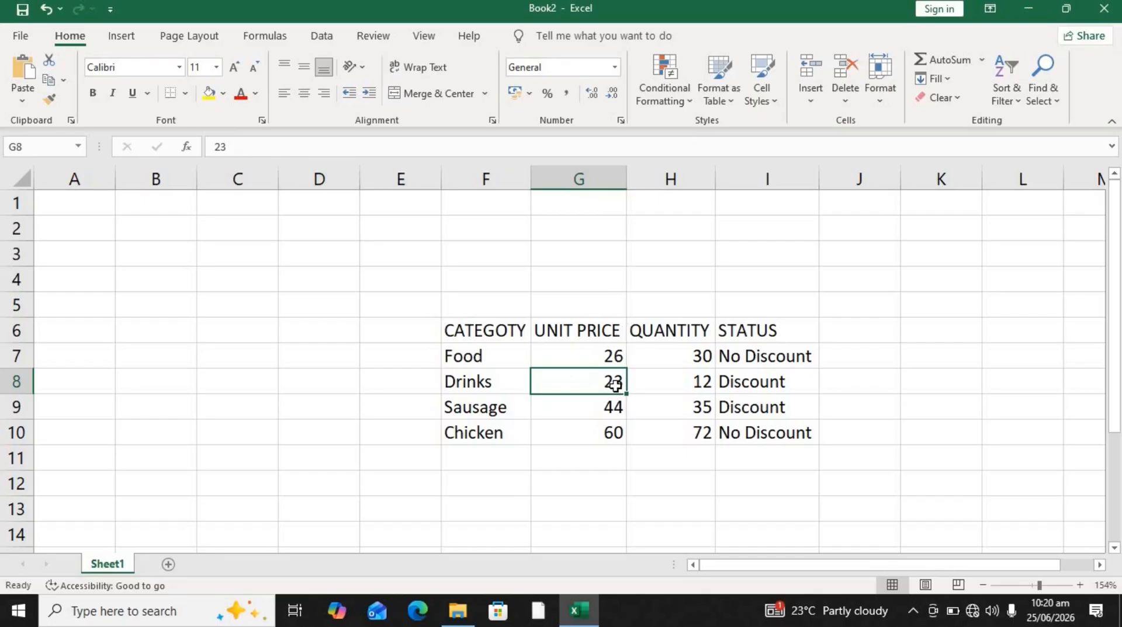
pyautogui.doubleClick(614, 385)
pyautogui.click(624, 387)
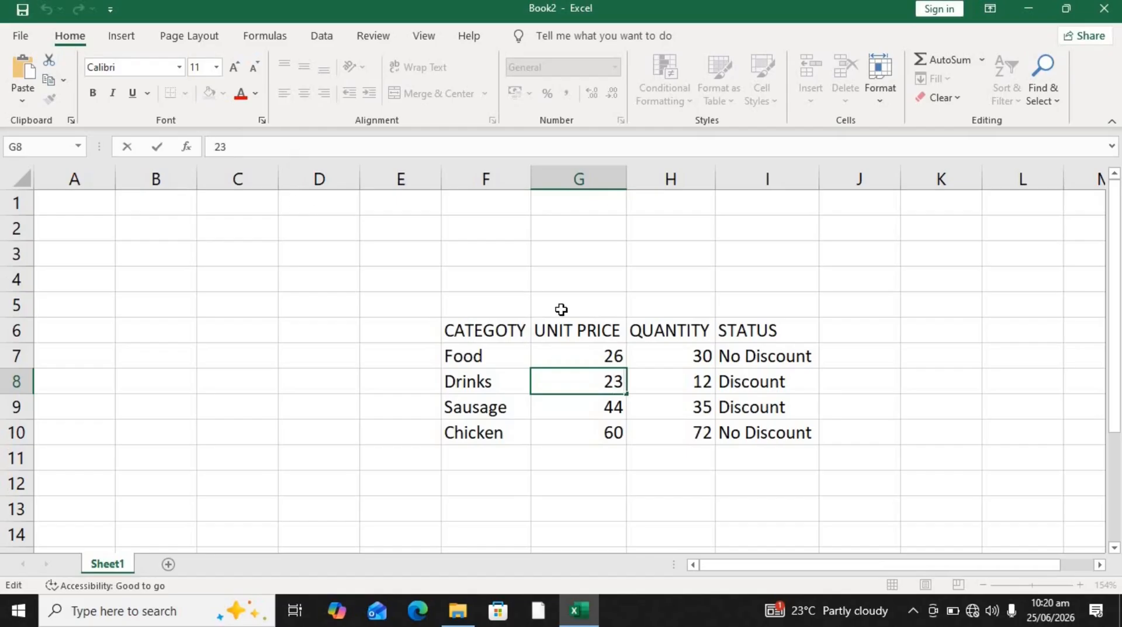
pyautogui.press('BackSpace')
pyautogui.write('10')
pyautogui.click(671, 425)
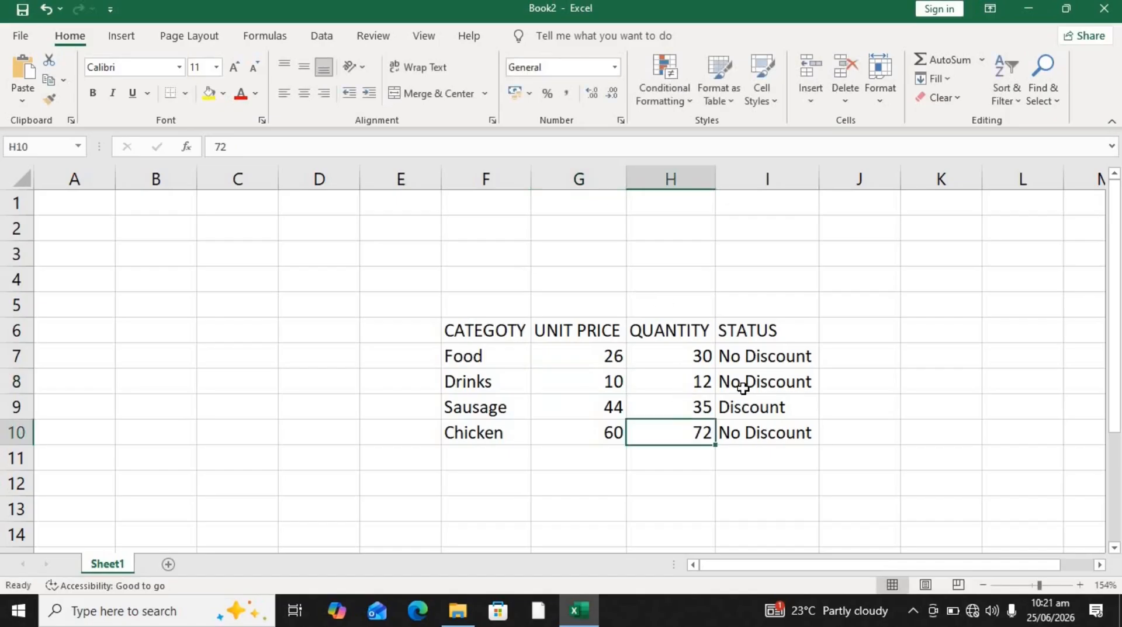